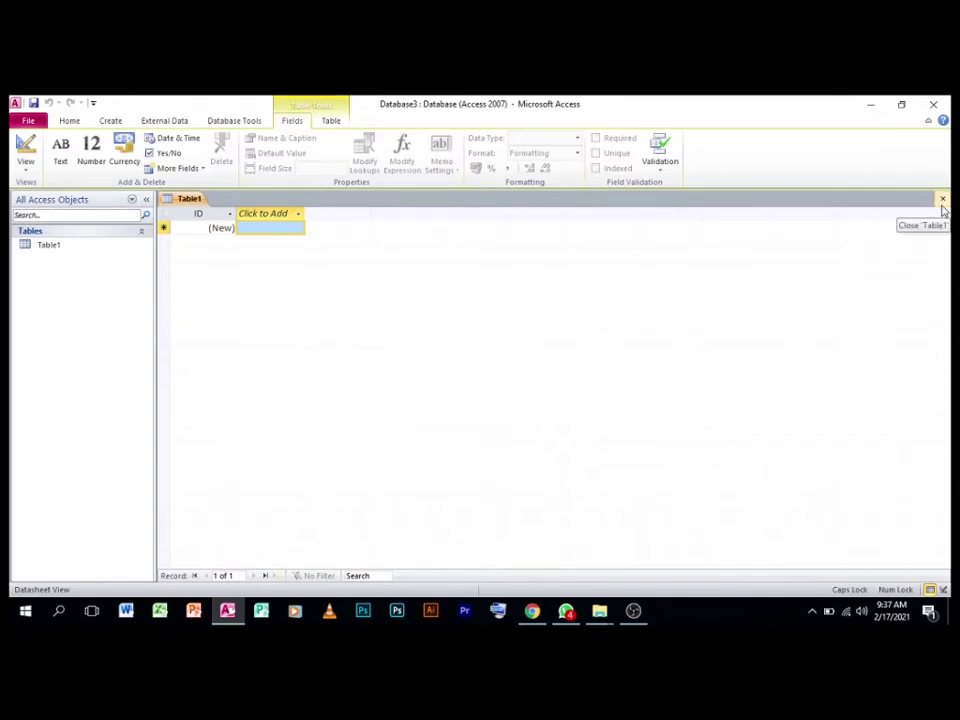
# Close the default Table1 without saving and start a new blank table in Design view
pyautogui.click(942, 205)
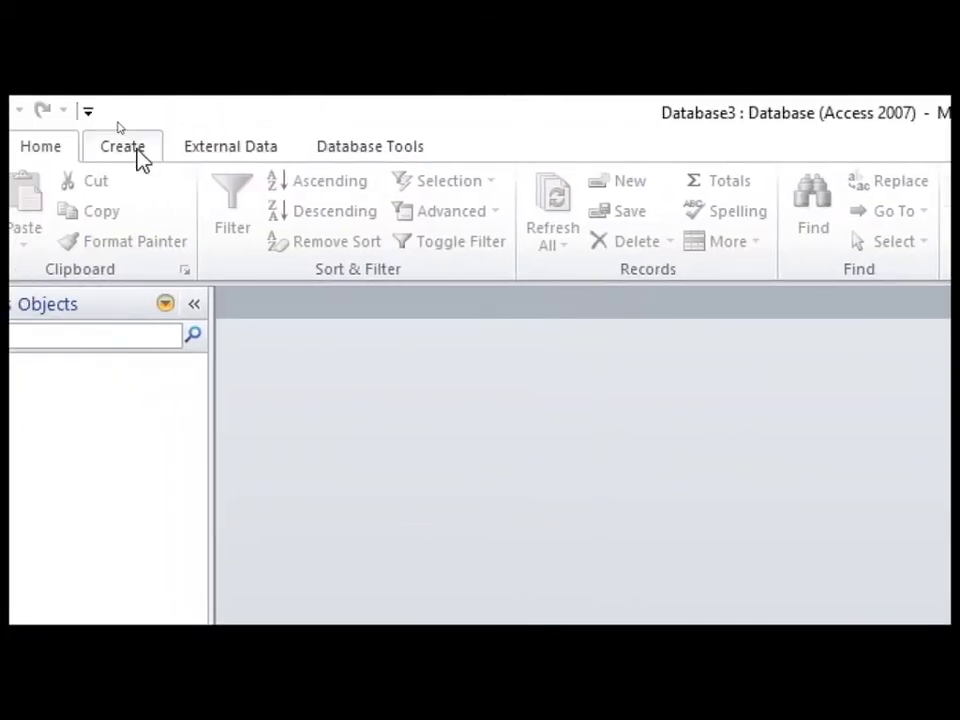
pyautogui.click(122, 147)
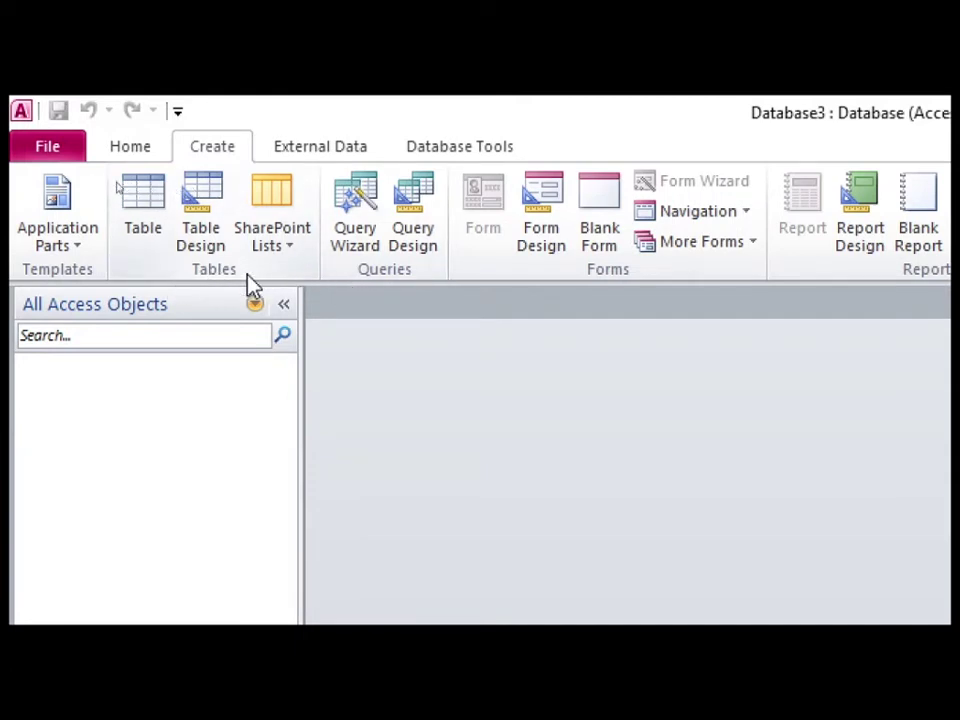
pyautogui.click(208, 232)
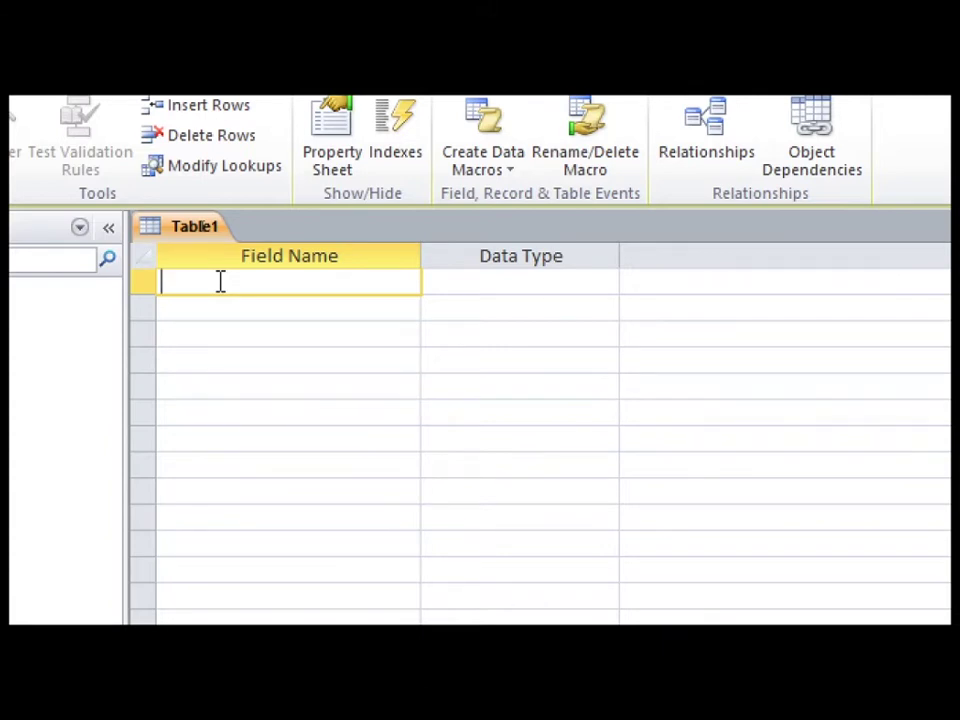
# Name the first field STUDENT ID and keep its data type as Text
pyautogui.write('STUDENT ID')
pyautogui.press('Tab')
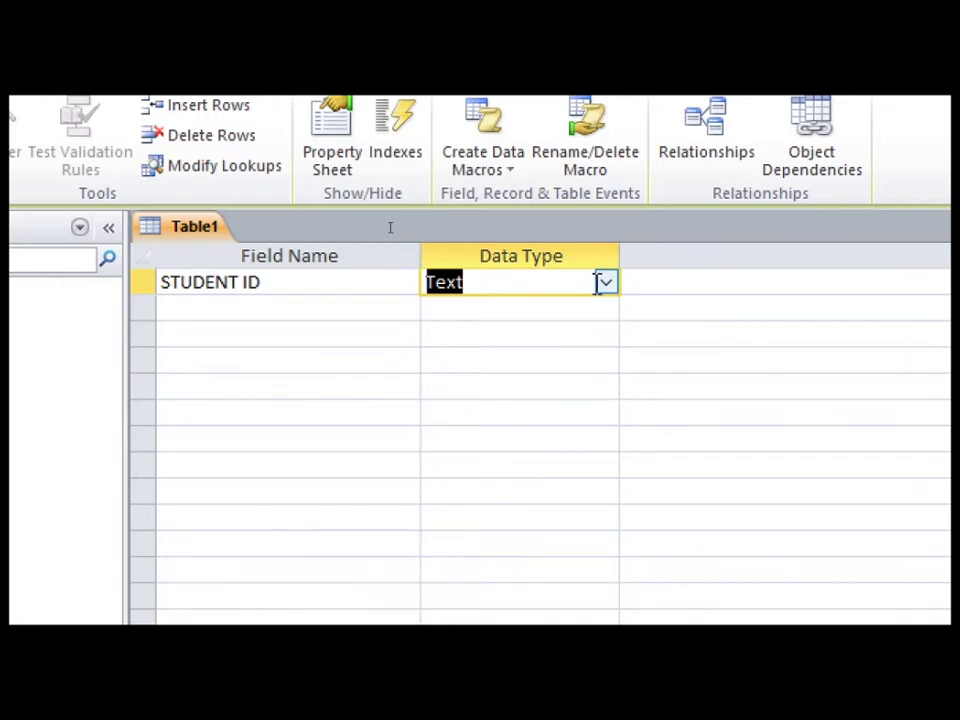
pyautogui.click(605, 285)
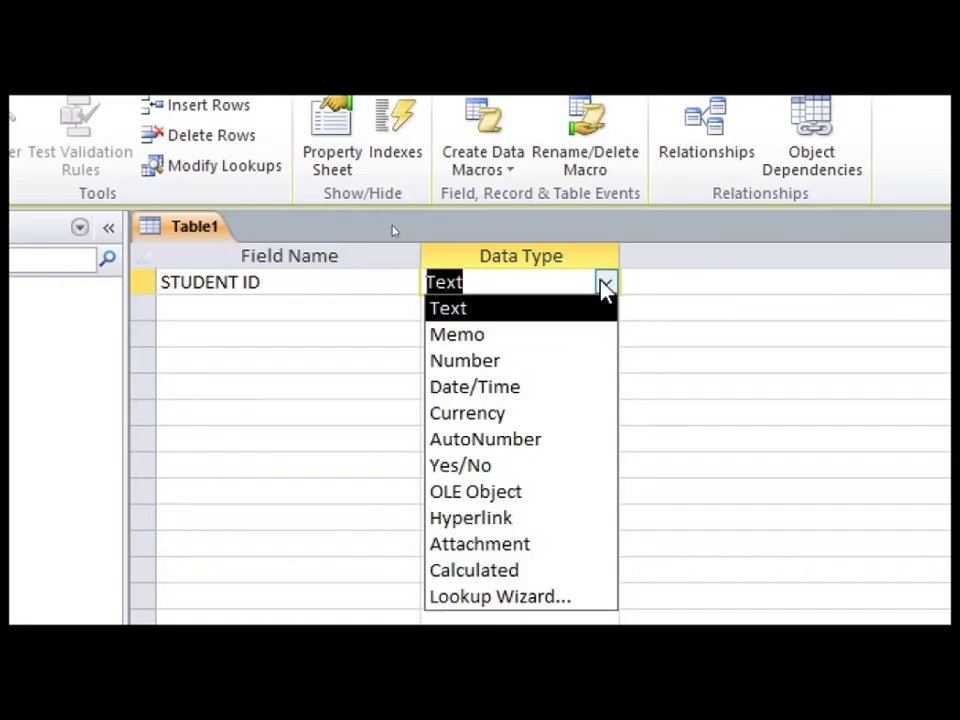
pyautogui.click(603, 285)
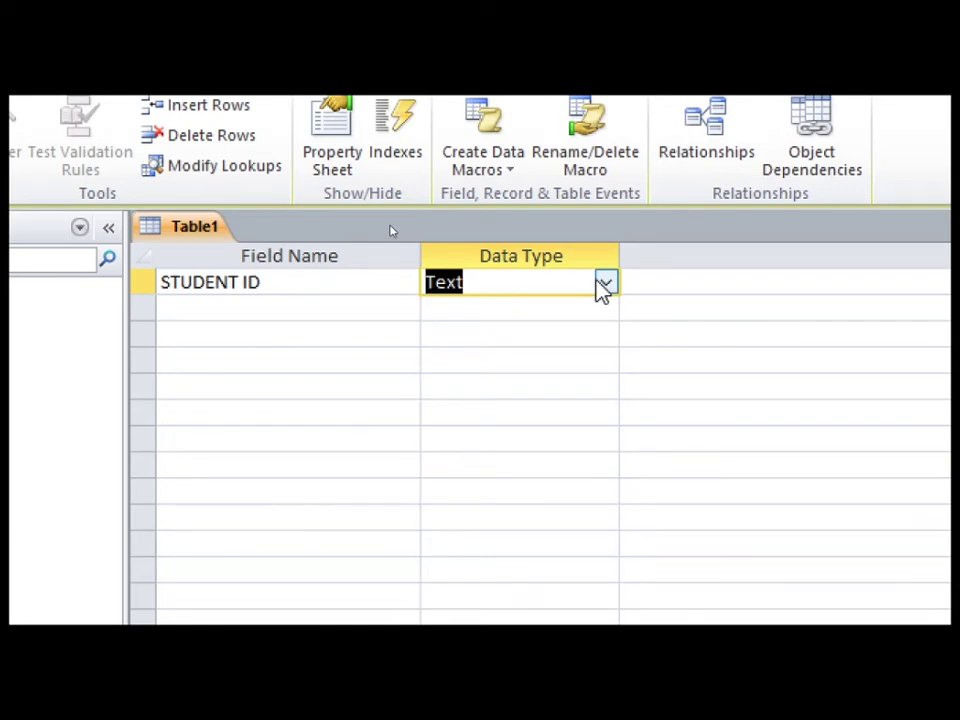
pyautogui.click(394, 314)
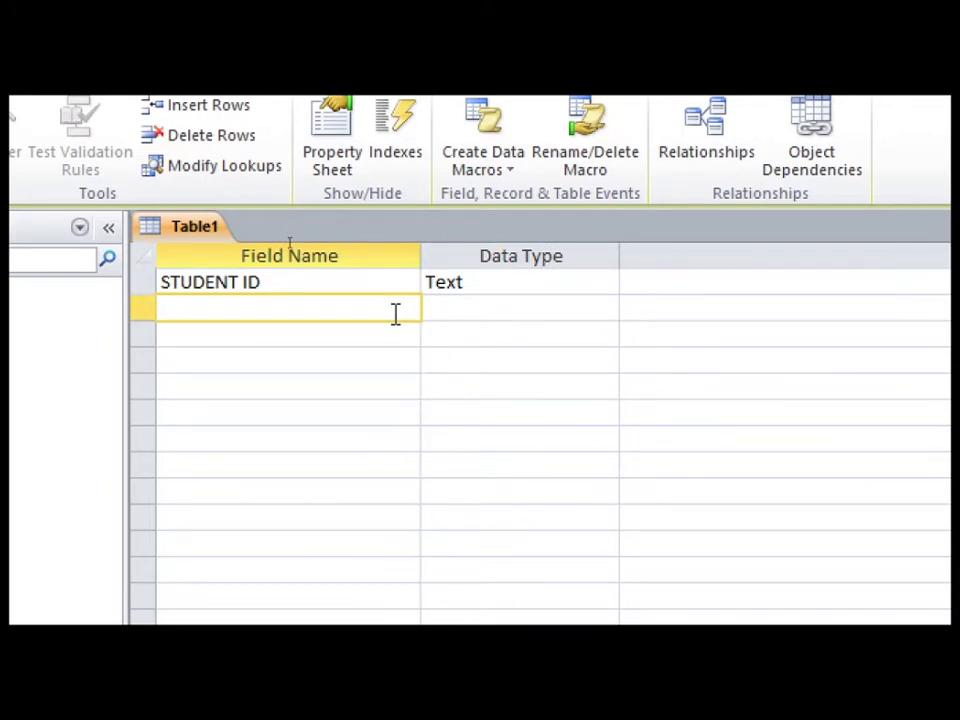
# Add FIRST NAME and LAST NAME as Text fields
pyautogui.write('FIRST NAM')
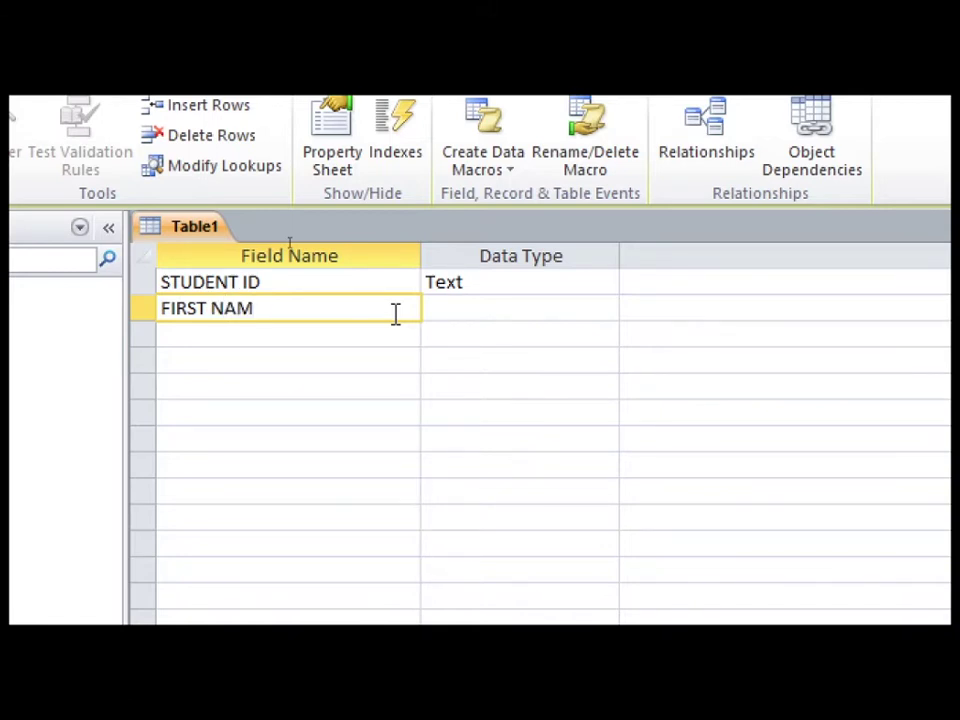
pyautogui.write('E')
pyautogui.press('Tab')
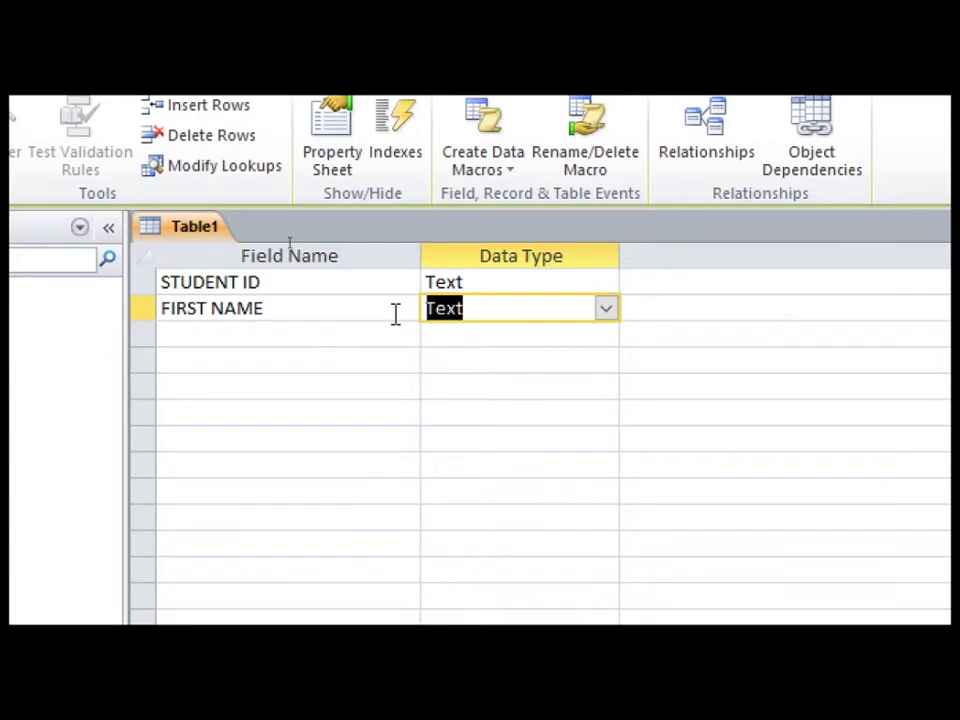
pyautogui.press('Tab')
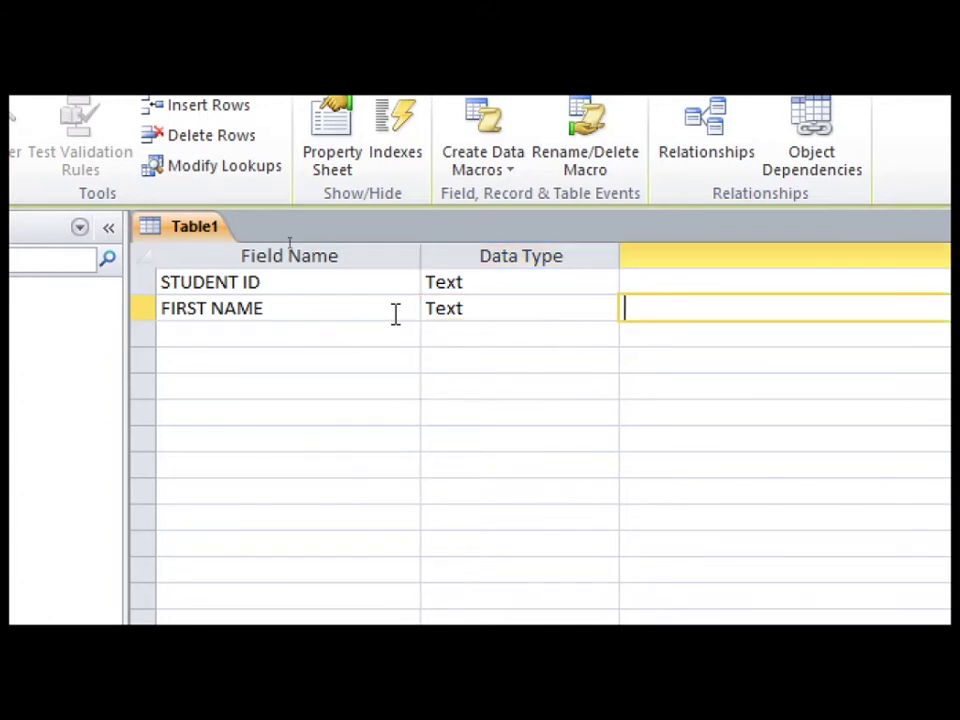
pyautogui.press('Tab')
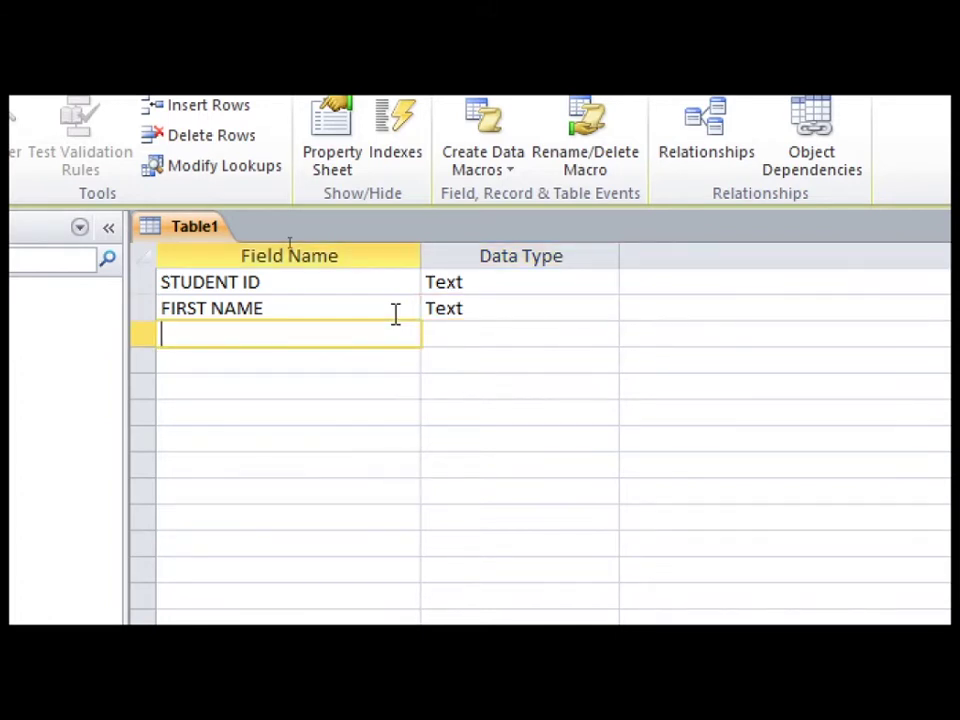
pyautogui.write('LAST NAM')
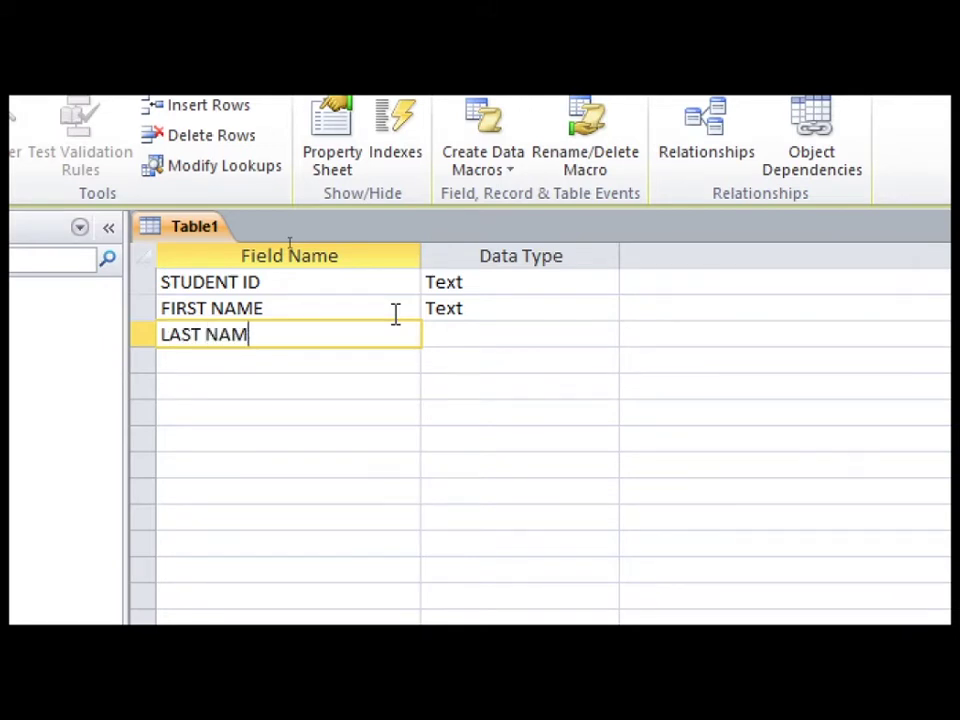
pyautogui.write('E')
pyautogui.press('Tab')
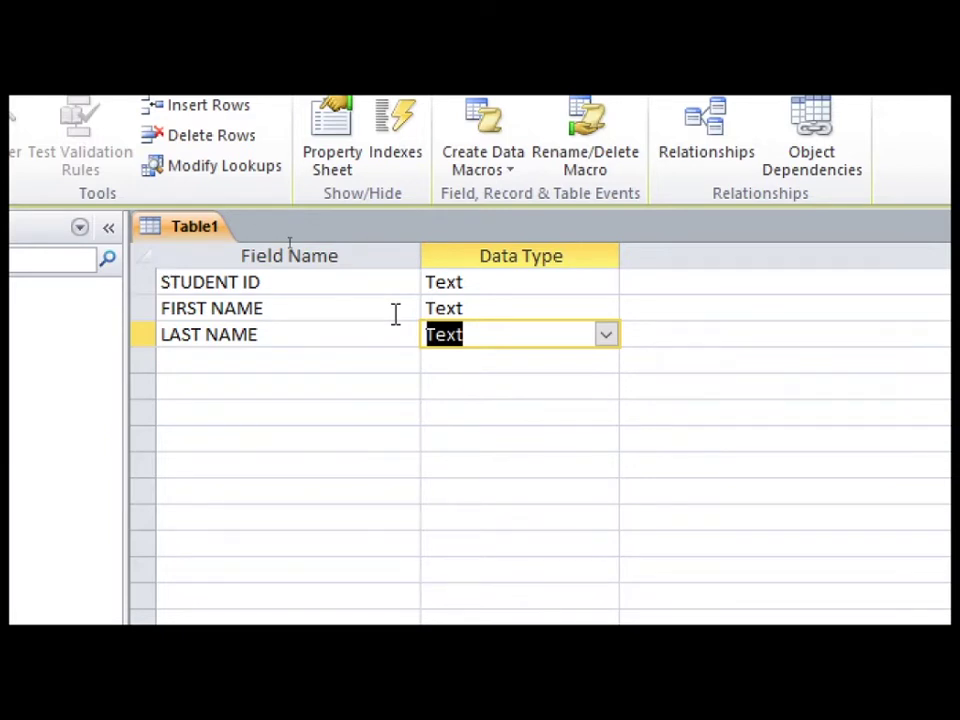
pyautogui.press('Tab')
pyautogui.press('Tab')
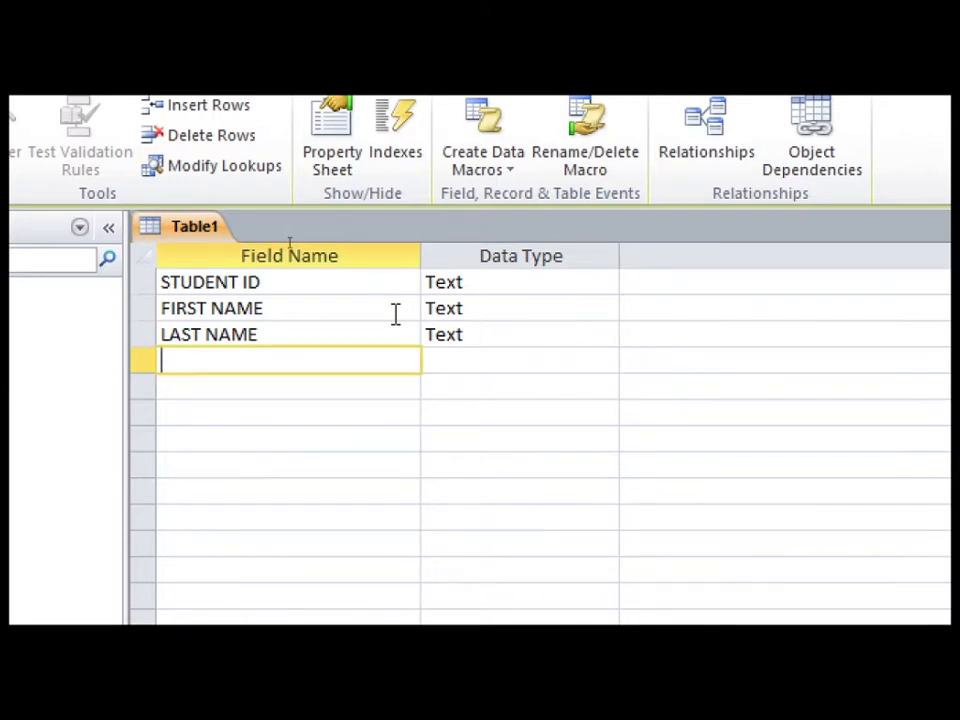
# Add SEX and ADDRESS as Text fields
pyautogui.write('SES')
pyautogui.press('BackSpace')
pyautogui.write('X')
pyautogui.press('Tab')
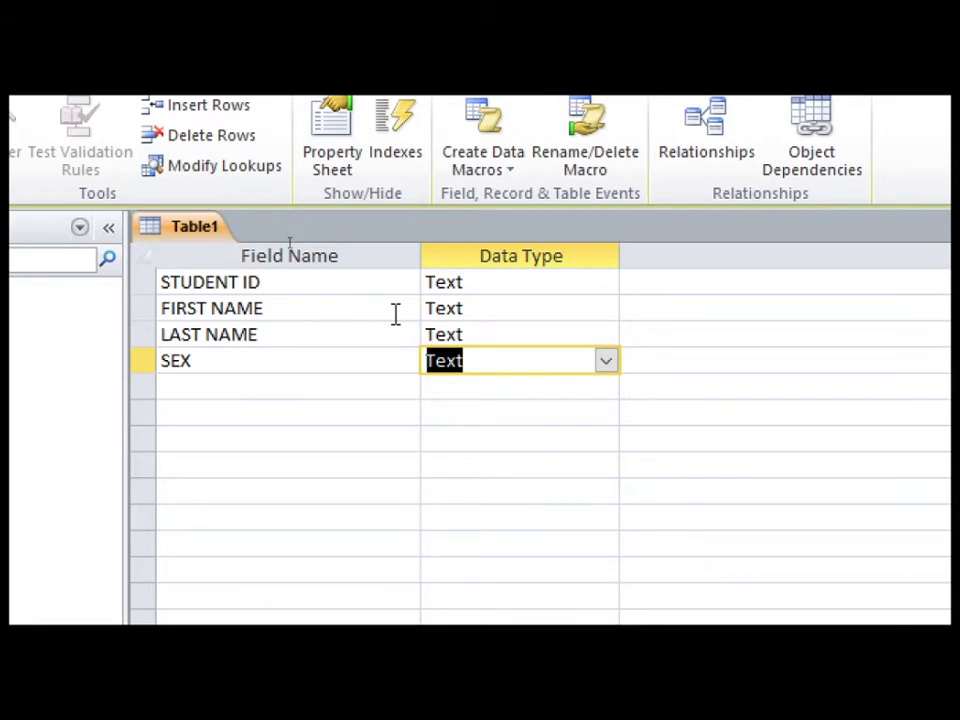
pyautogui.press('Tab')
pyautogui.press('Tab')
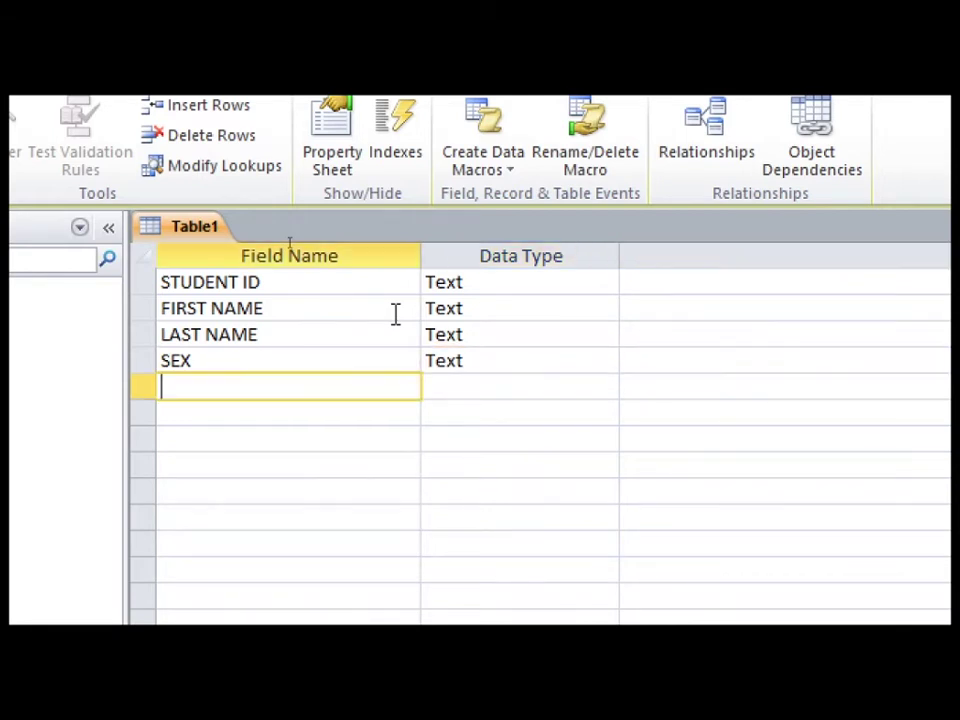
pyautogui.write('ADDRESS')
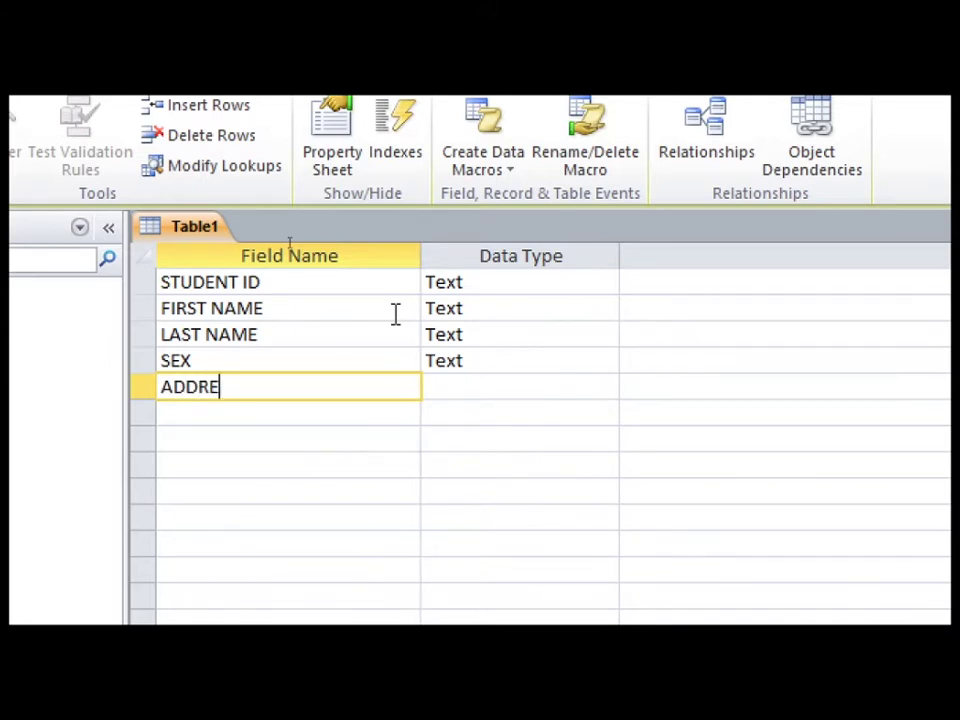
pyautogui.press('Tab')
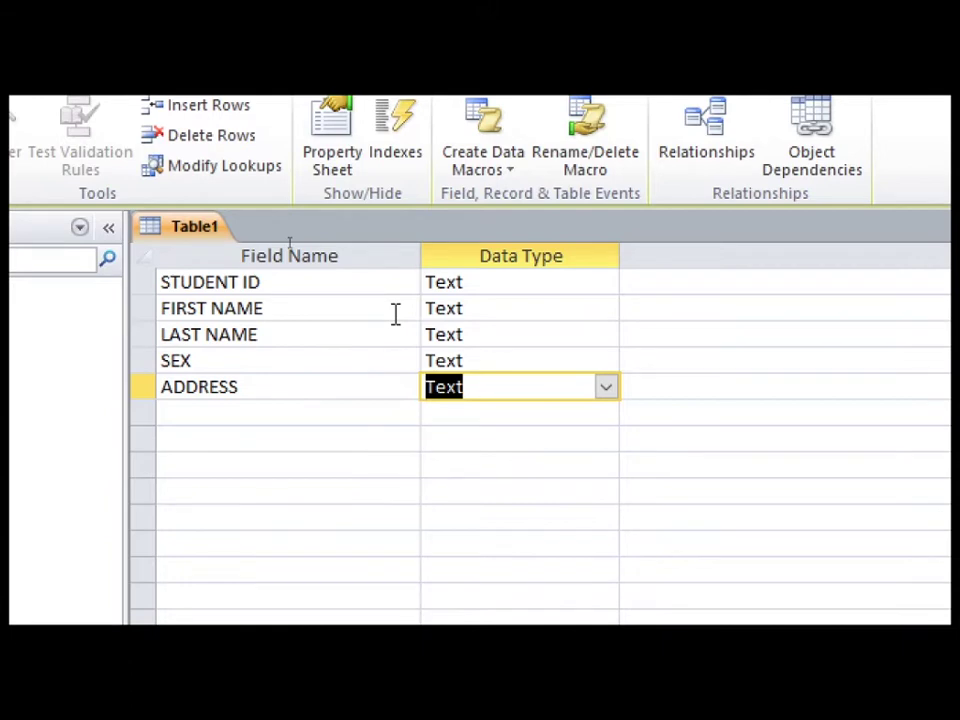
pyautogui.press('Tab')
pyautogui.press('Tab')
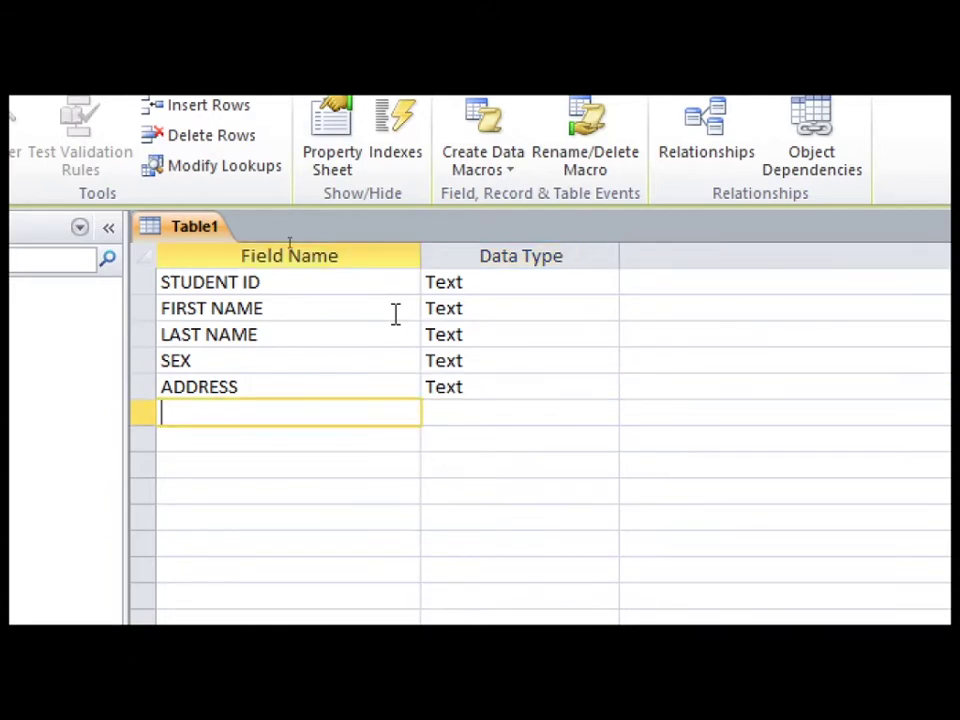
# Add a DATE OF BIRTH field with the Date/Time data type
pyautogui.write('DATE OF ')
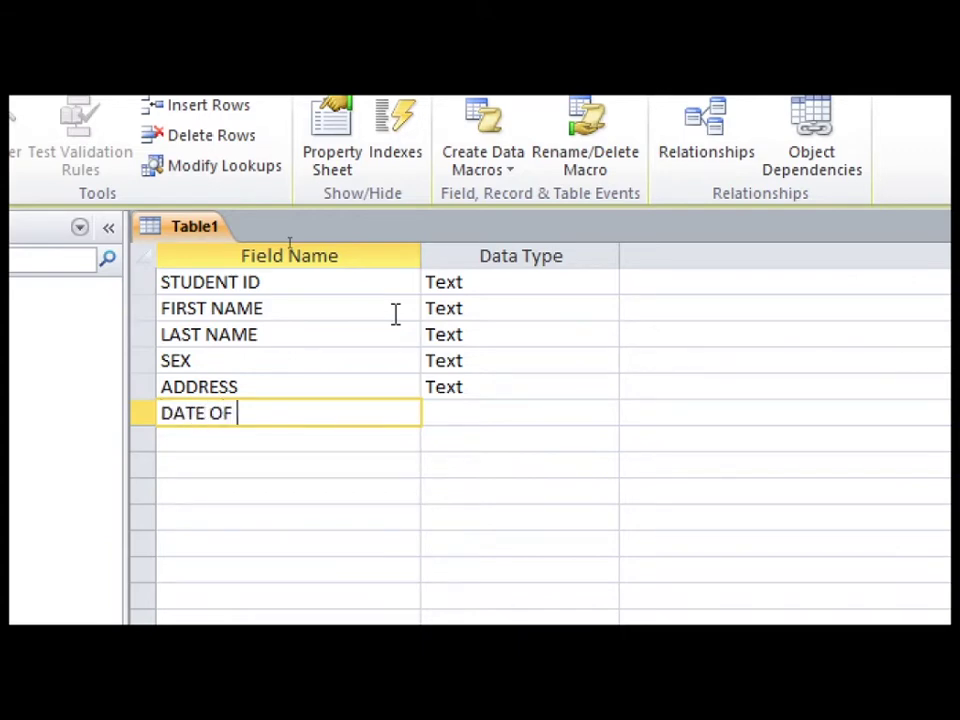
pyautogui.write('BIRTH')
pyautogui.press('Tab')
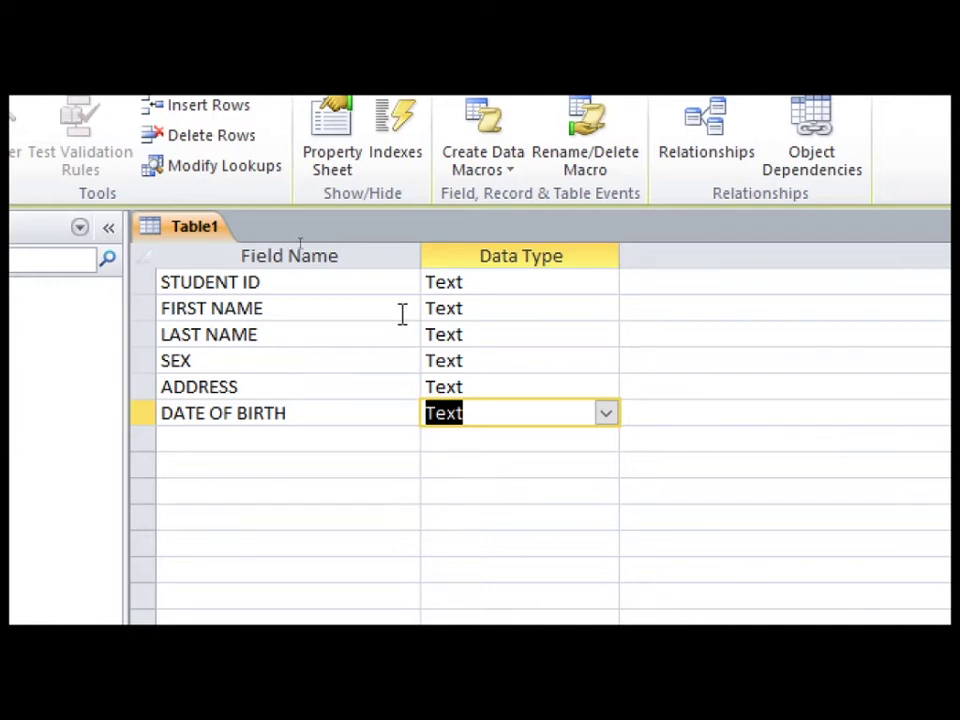
pyautogui.click(607, 416)
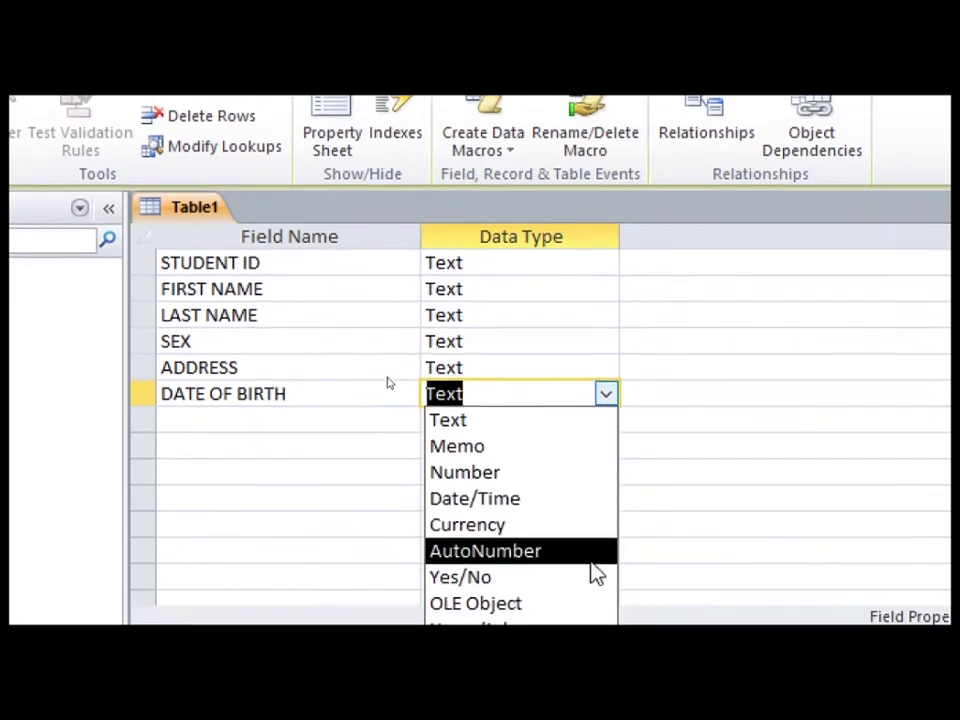
pyautogui.click(567, 487)
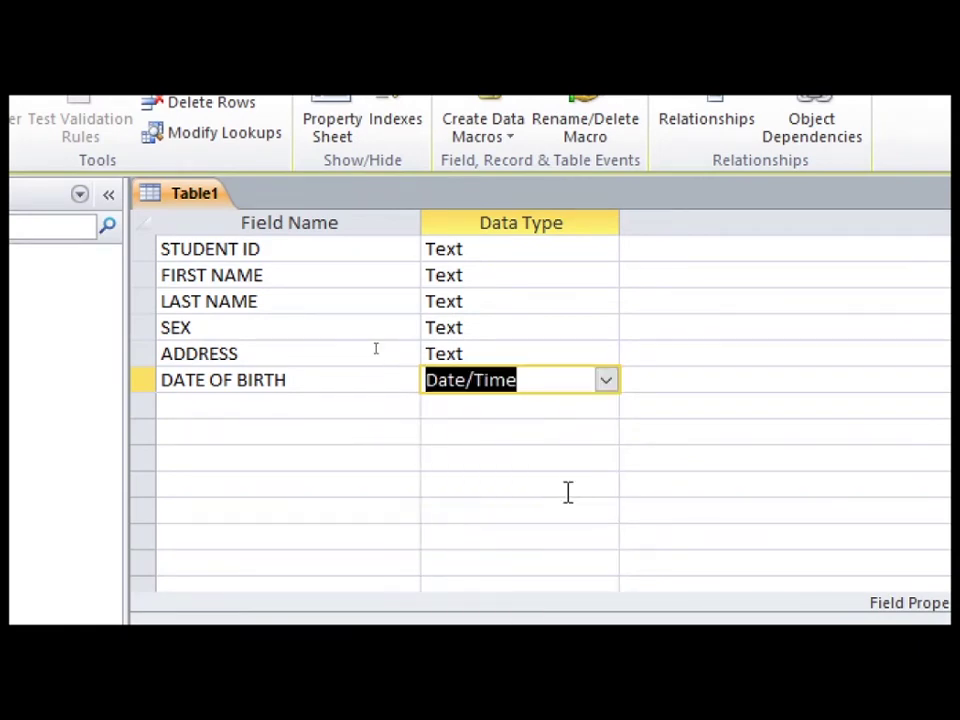
pyautogui.click(375, 406)
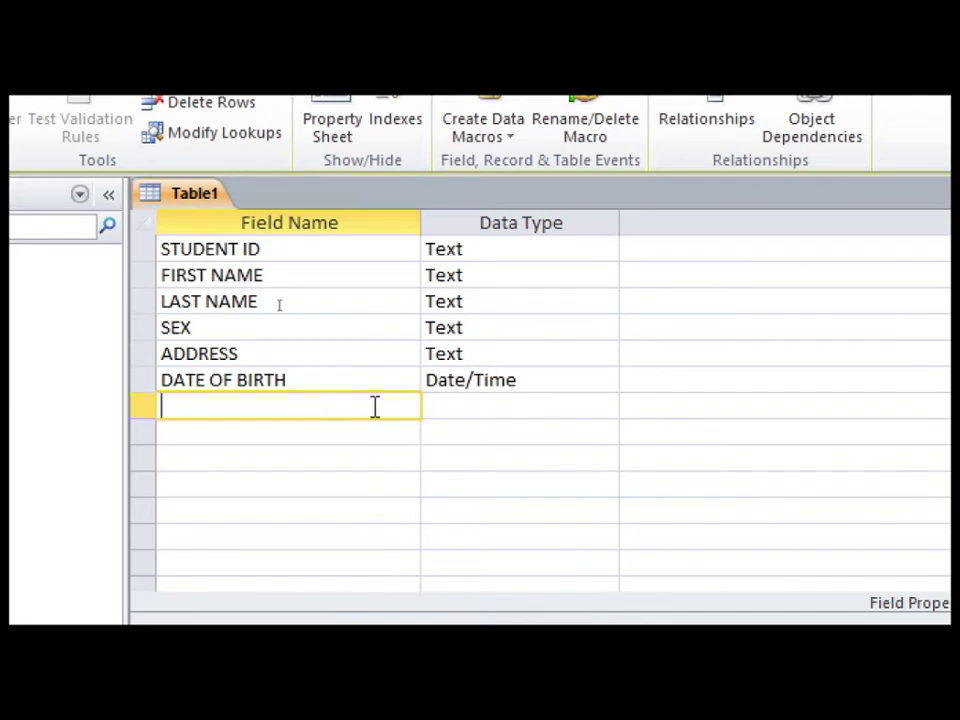
# Add a CONTACT field with the Number data type
pyautogui.write('CONTACT')
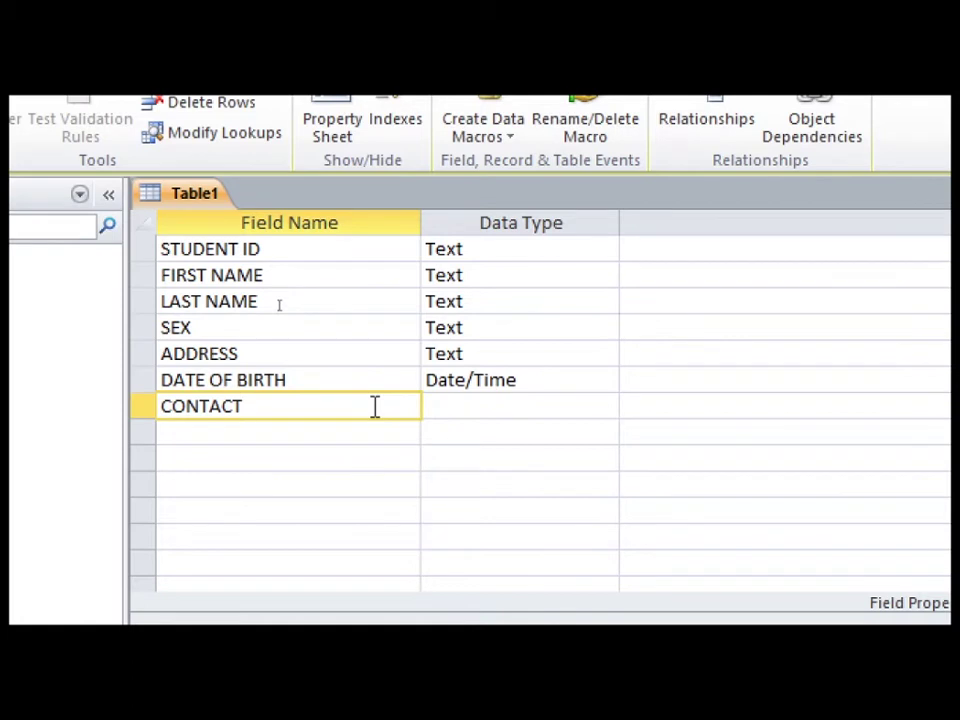
pyautogui.press('Tab')
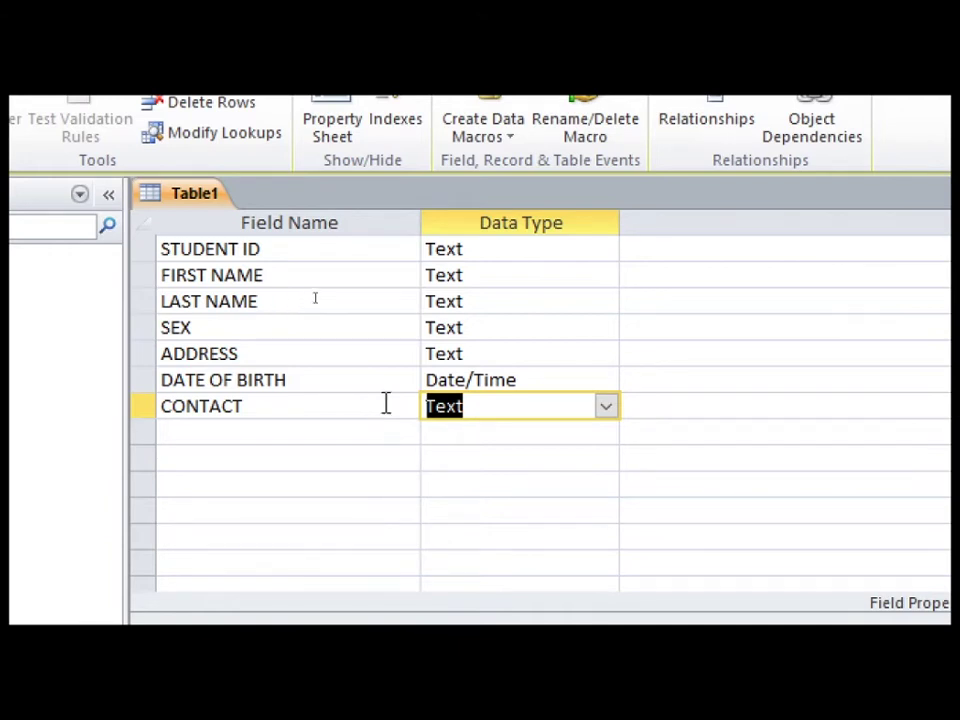
pyautogui.click(605, 408)
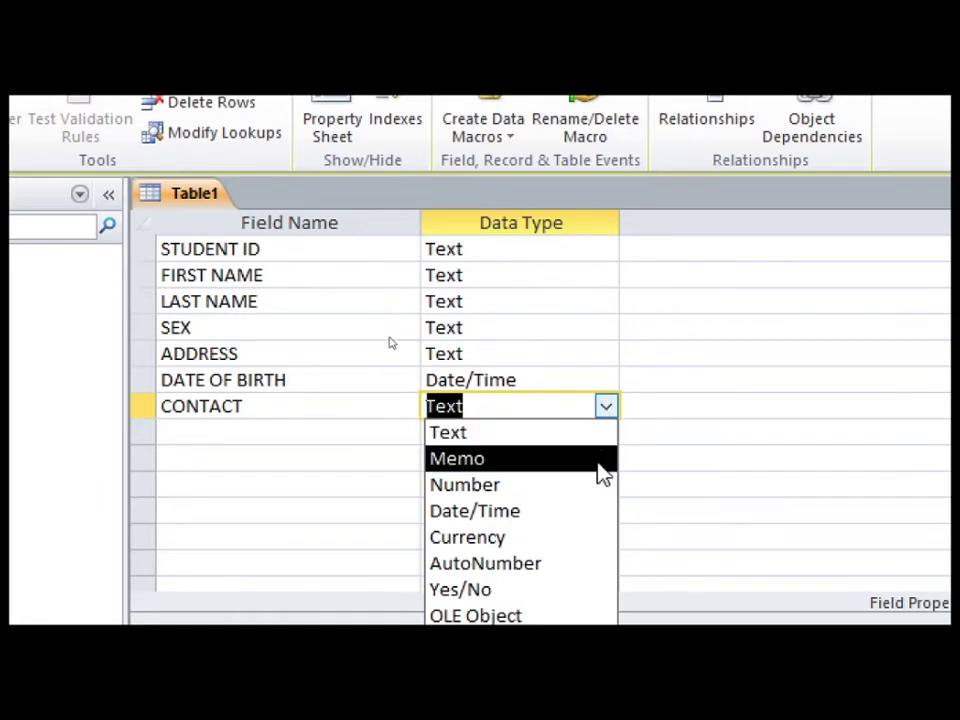
pyautogui.click(594, 487)
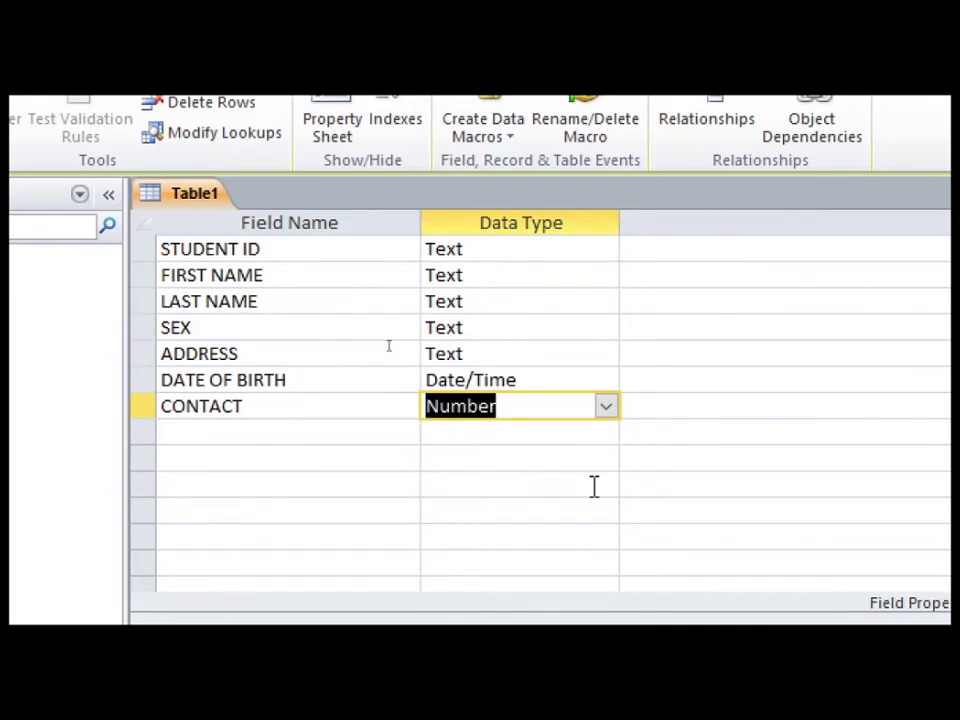
pyautogui.click(405, 433)
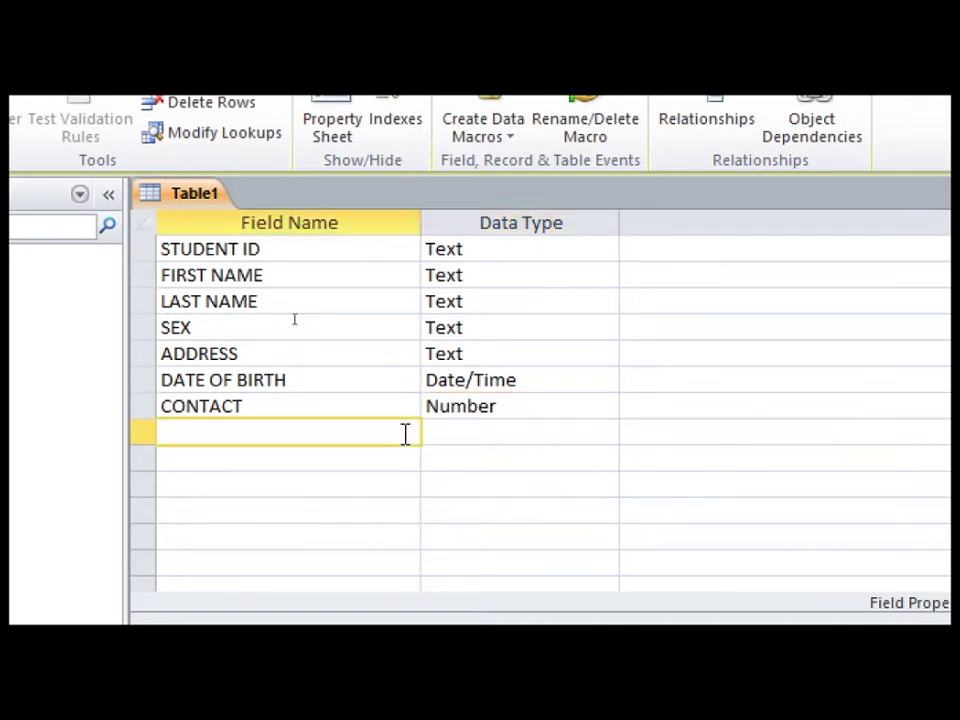
# Add a FEES field with the Currency data type
pyautogui.write('FEES')
pyautogui.press('Tab')
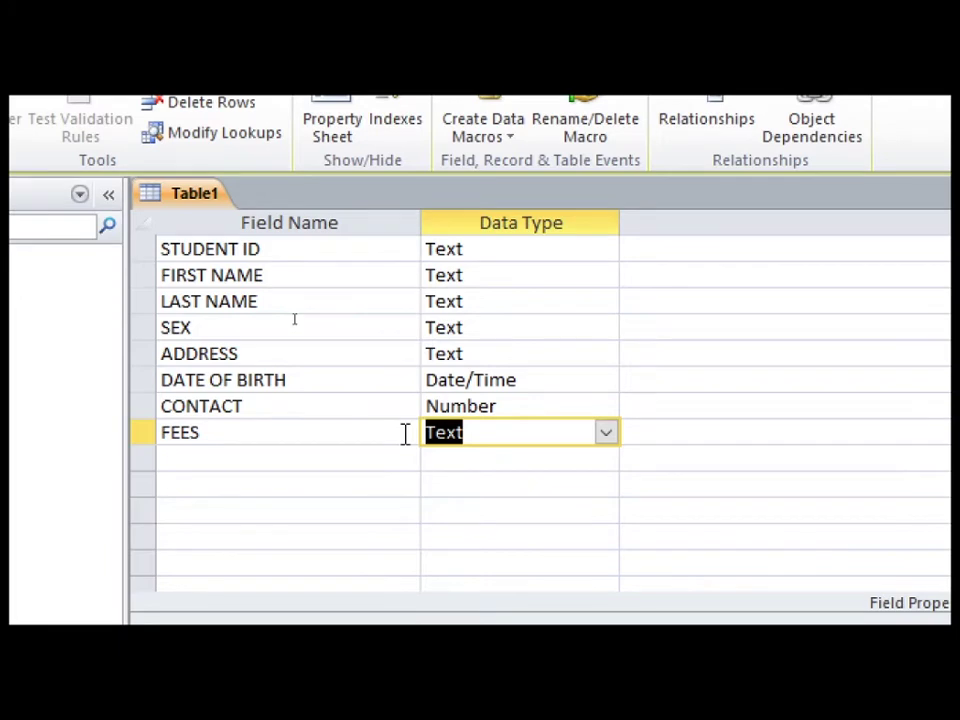
pyautogui.click(606, 435)
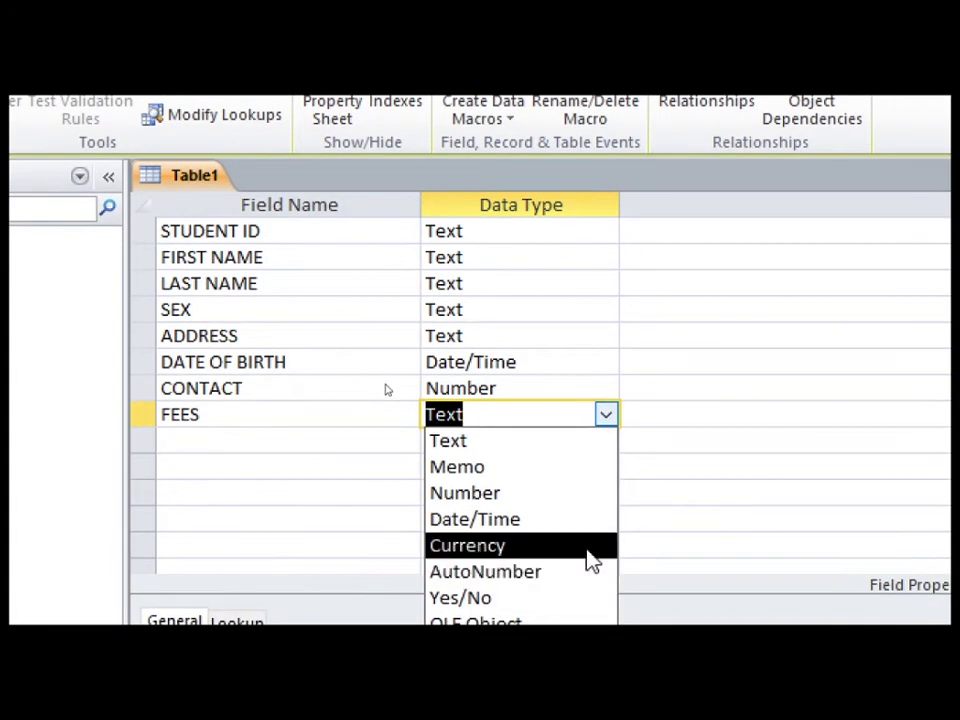
pyautogui.click(589, 545)
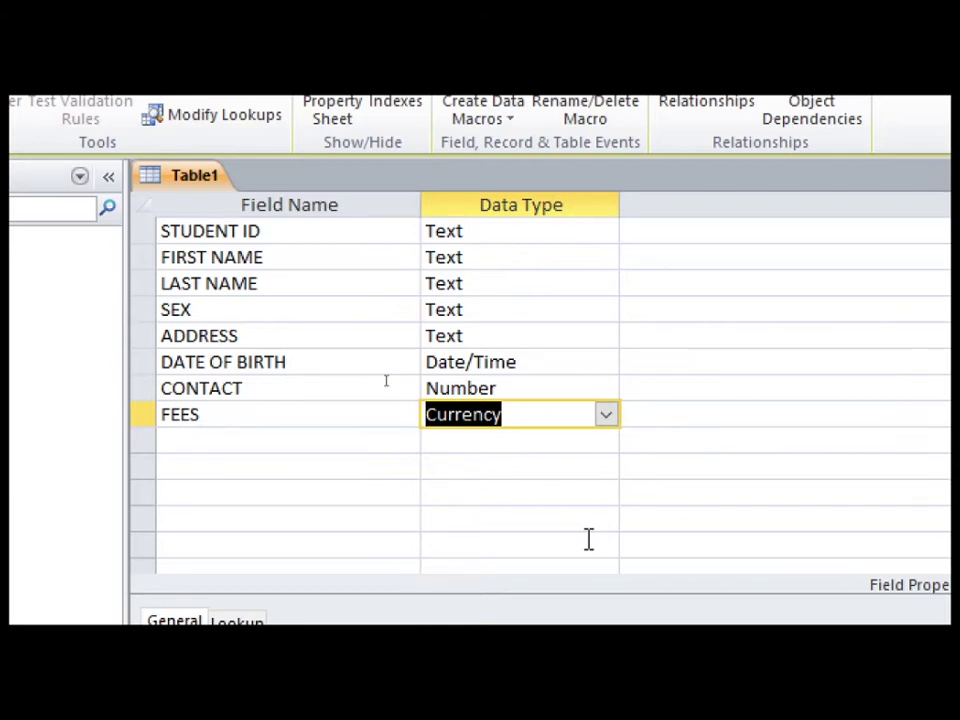
pyautogui.click(410, 438)
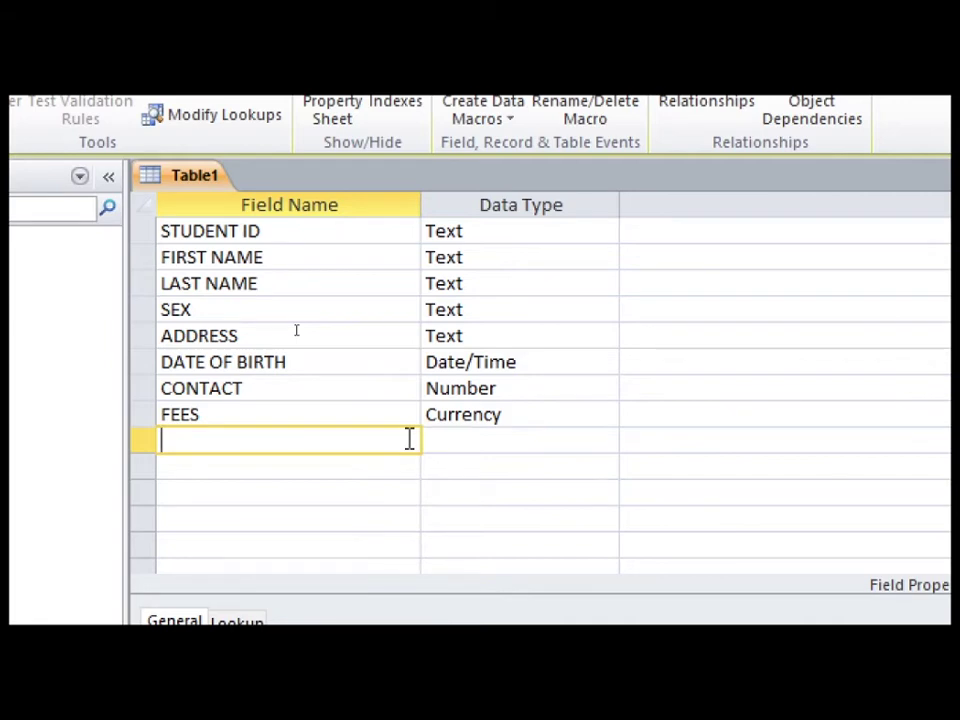
# Enter a new field named FORIGNER, correcting its spelling
pyautogui.write('FORIG')
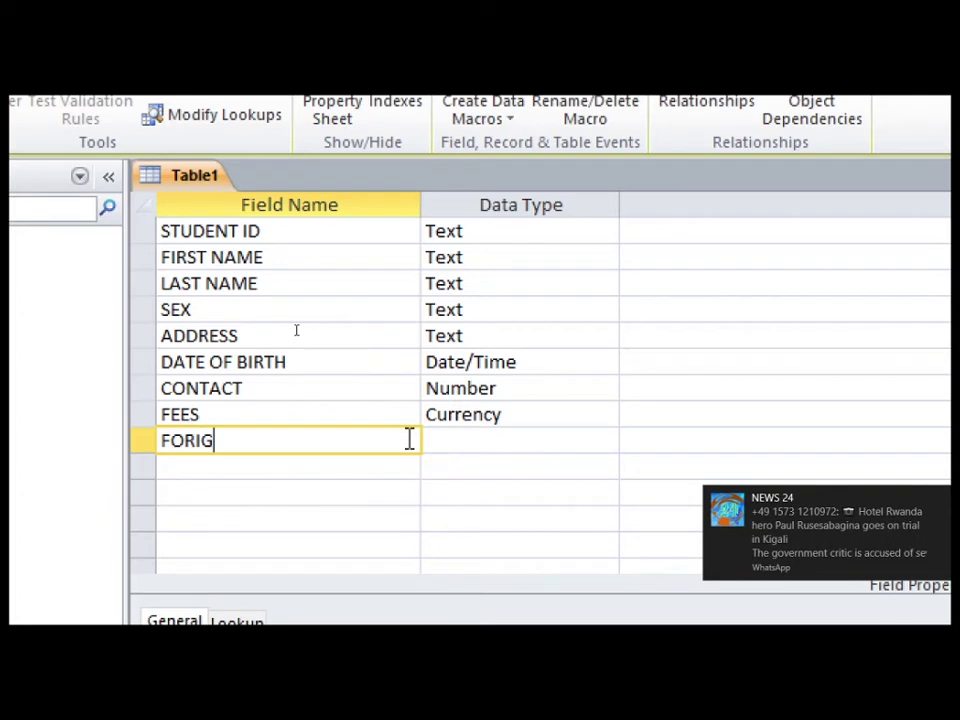
pyautogui.write('INER')
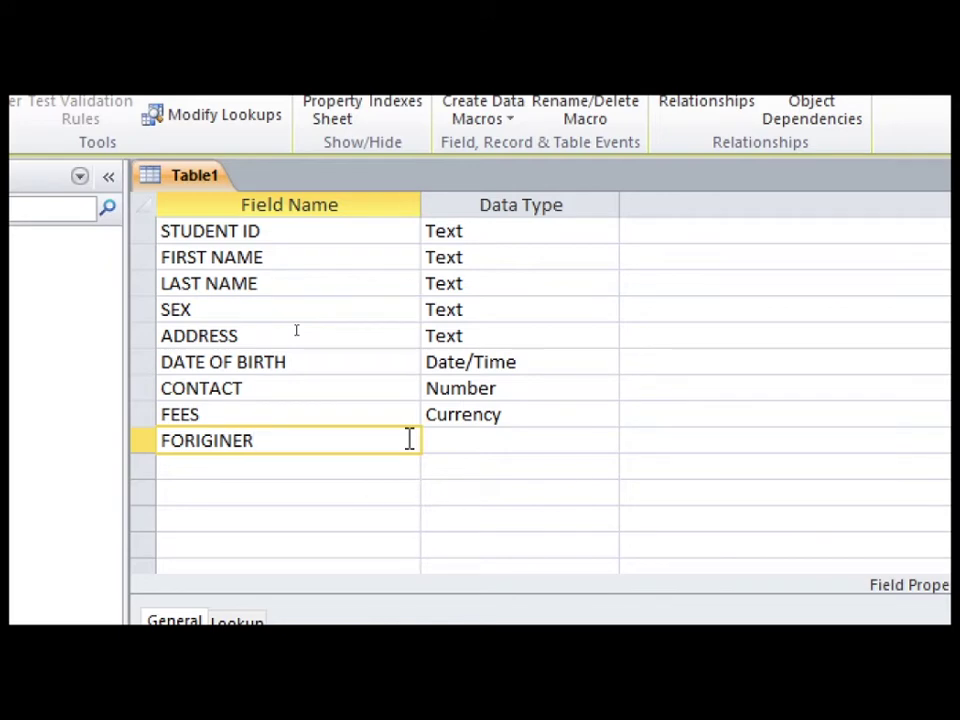
pyautogui.press('Left')
pyautogui.press('Left')
pyautogui.press('Left')
pyautogui.press('Left')
pyautogui.press('Left')
pyautogui.press('Left')
pyautogui.press('Delete')
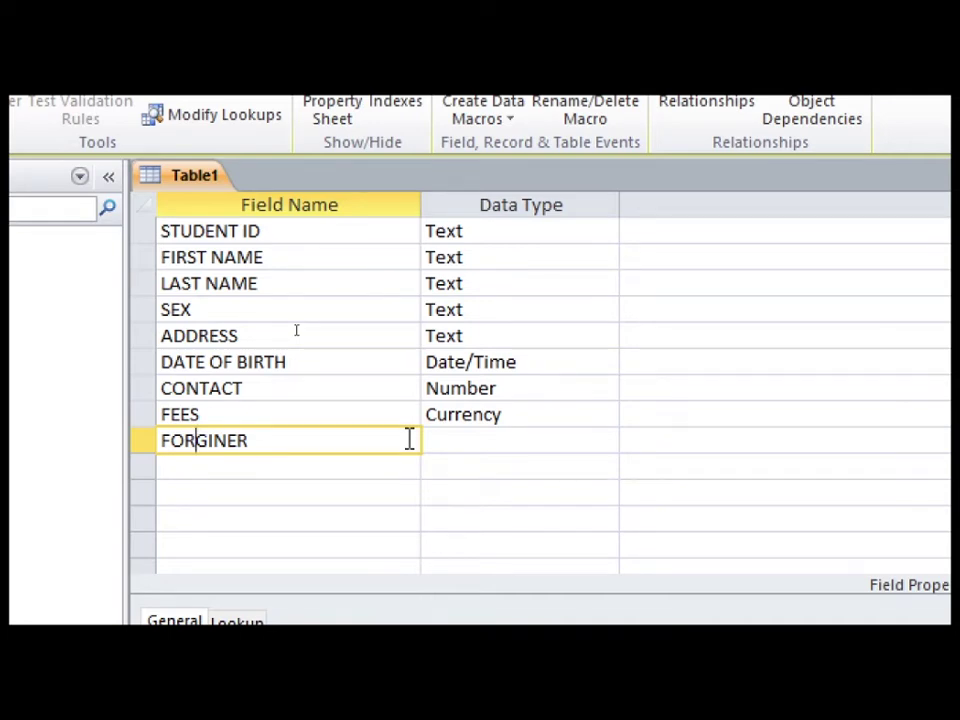
pyautogui.press('Right')
pyautogui.press('Right')
pyautogui.press('Right')
pyautogui.press('Right')
pyautogui.press('Right')
pyautogui.press('BackSpace')
pyautogui.press('BackSpace')
pyautogui.press('BackSpace')
pyautogui.press('BackSpace')
pyautogui.press('BackSpace')
pyautogui.write('I')
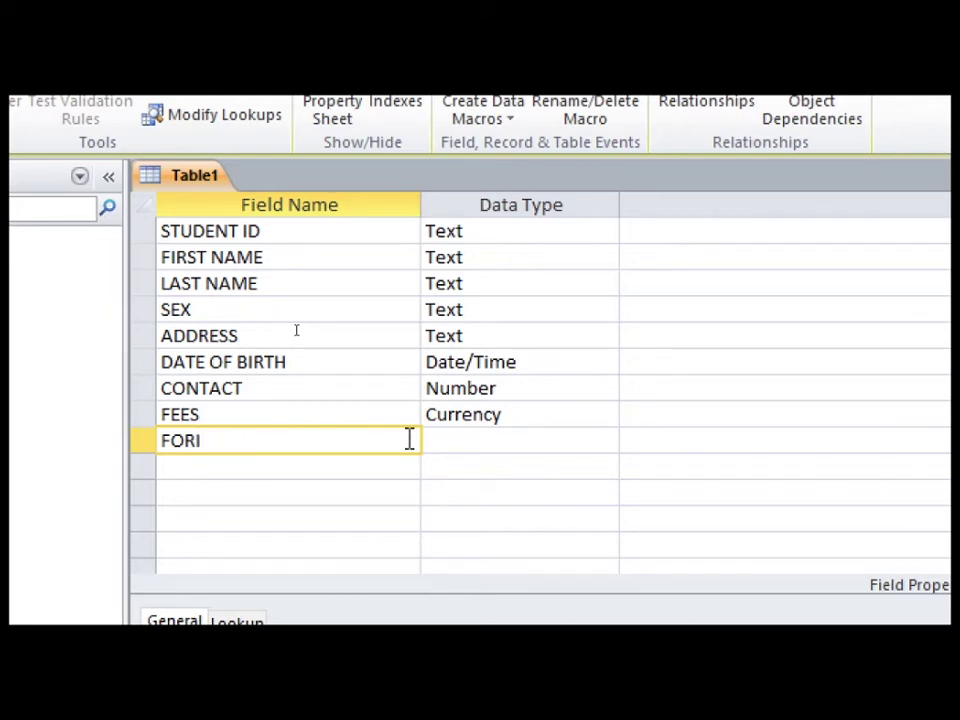
pyautogui.write('GNER')
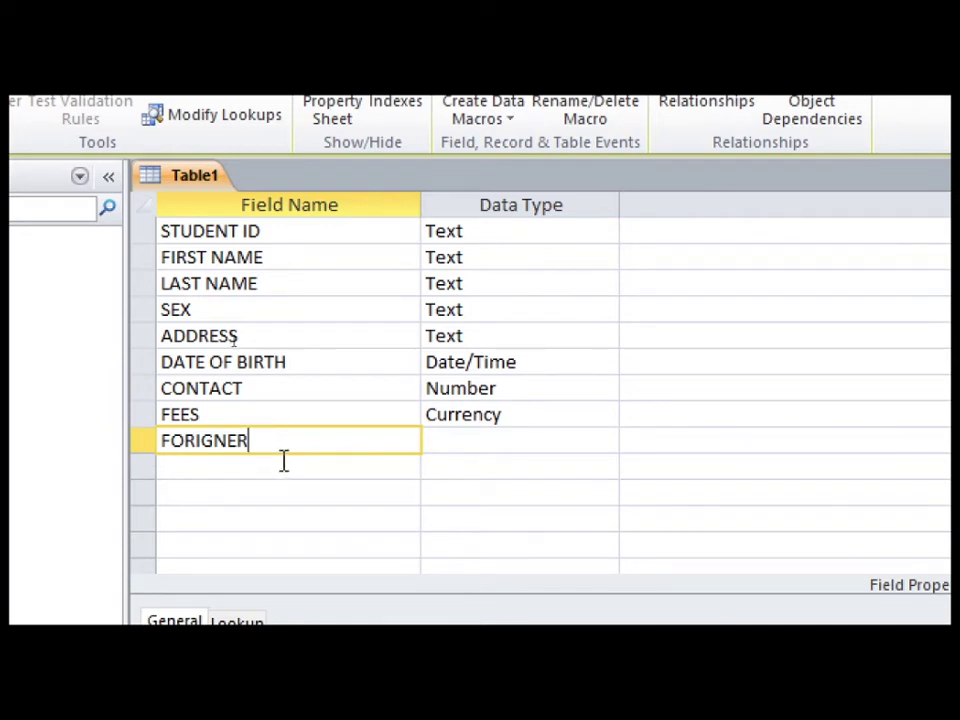
pyautogui.press('Tab')
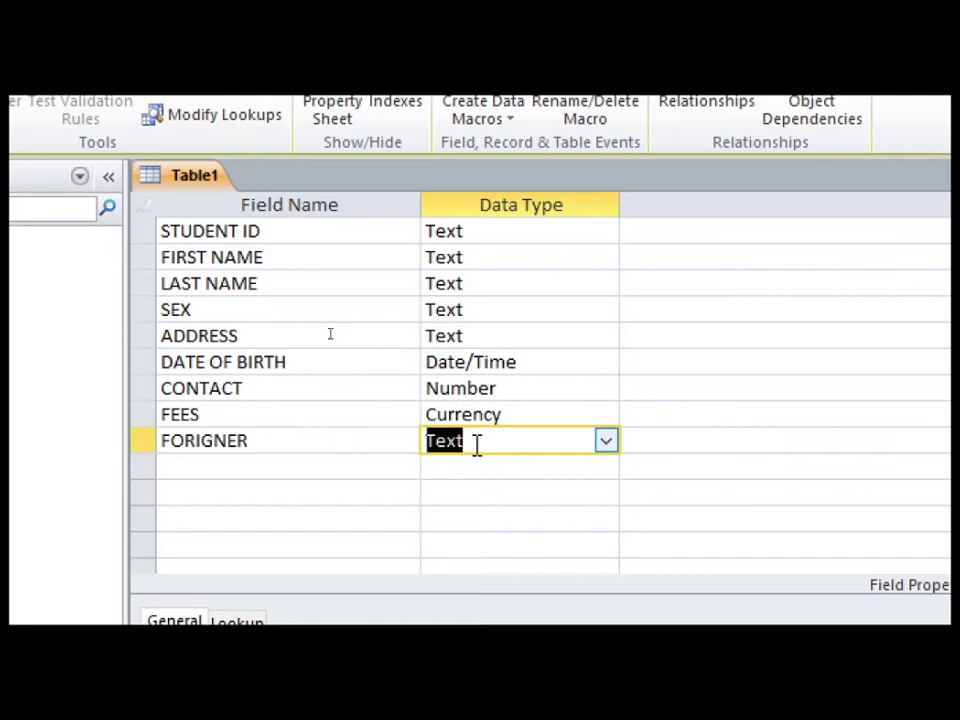
# Rename that field to SINGLE and set its data type to Yes/No
pyautogui.click(258, 441)
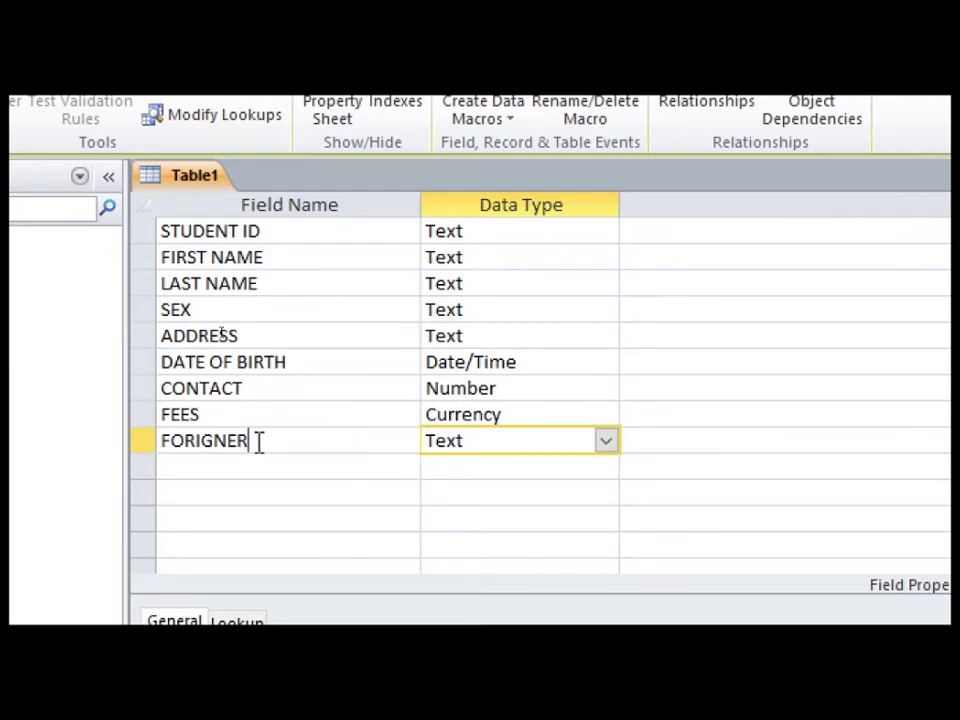
pyautogui.moveTo(257, 441); pyautogui.dragTo(148, 437)
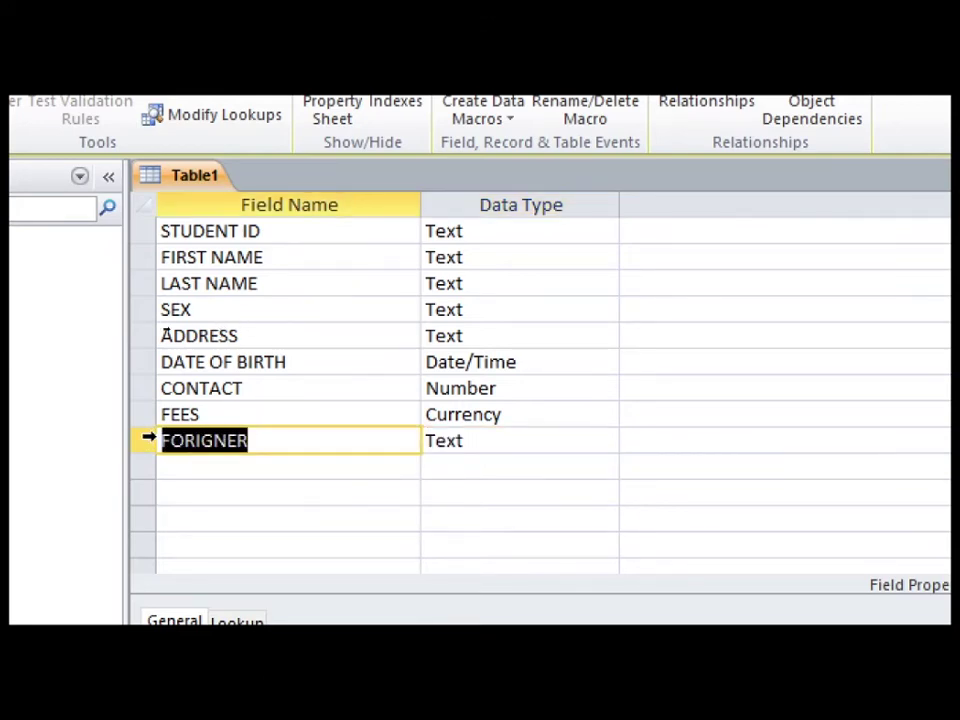
pyautogui.write('SINGLE')
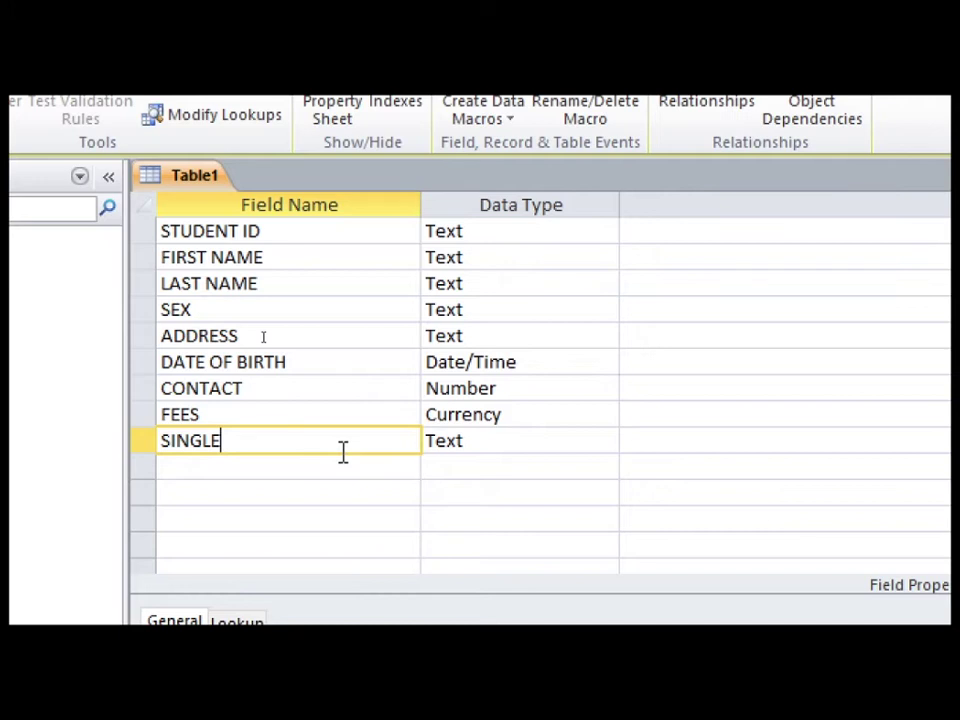
pyautogui.press('Tab')
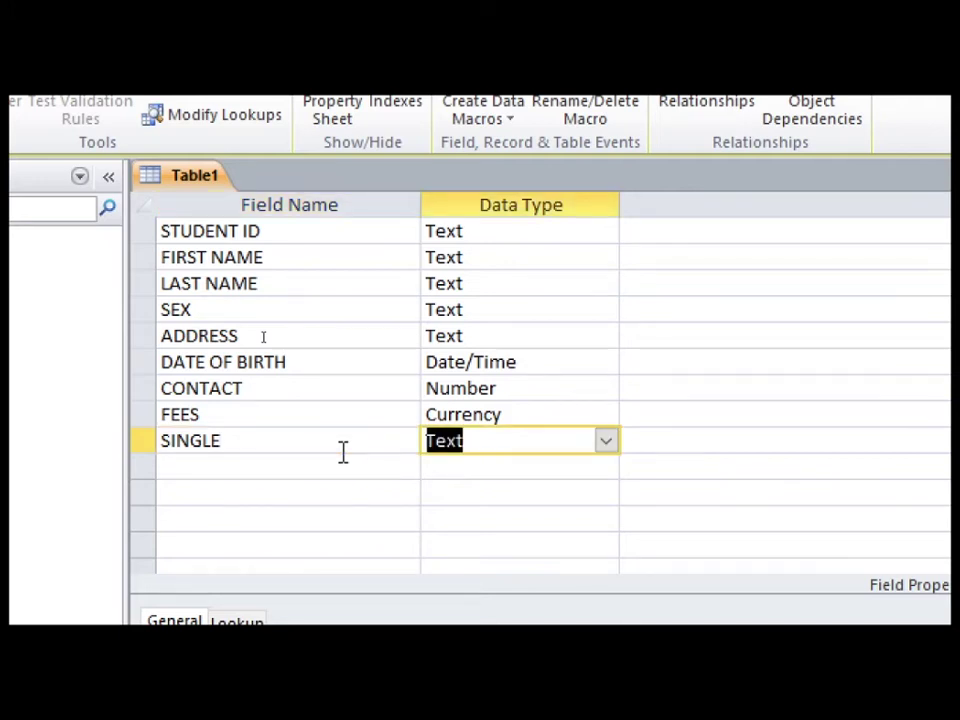
pyautogui.click(619, 444)
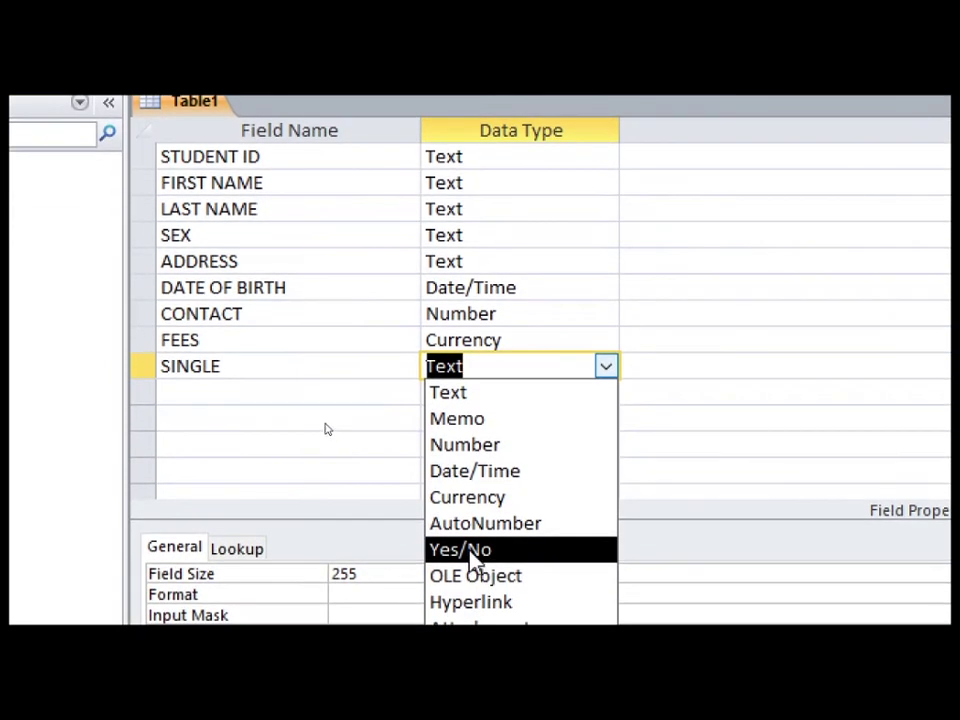
pyautogui.click(479, 550)
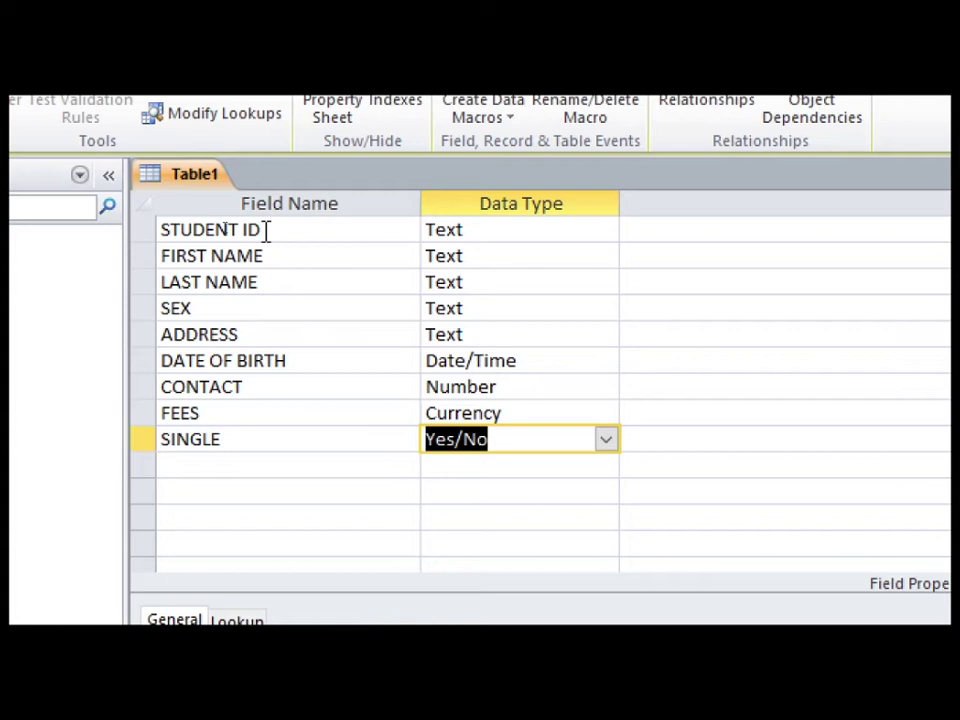
pyautogui.click(266, 231)
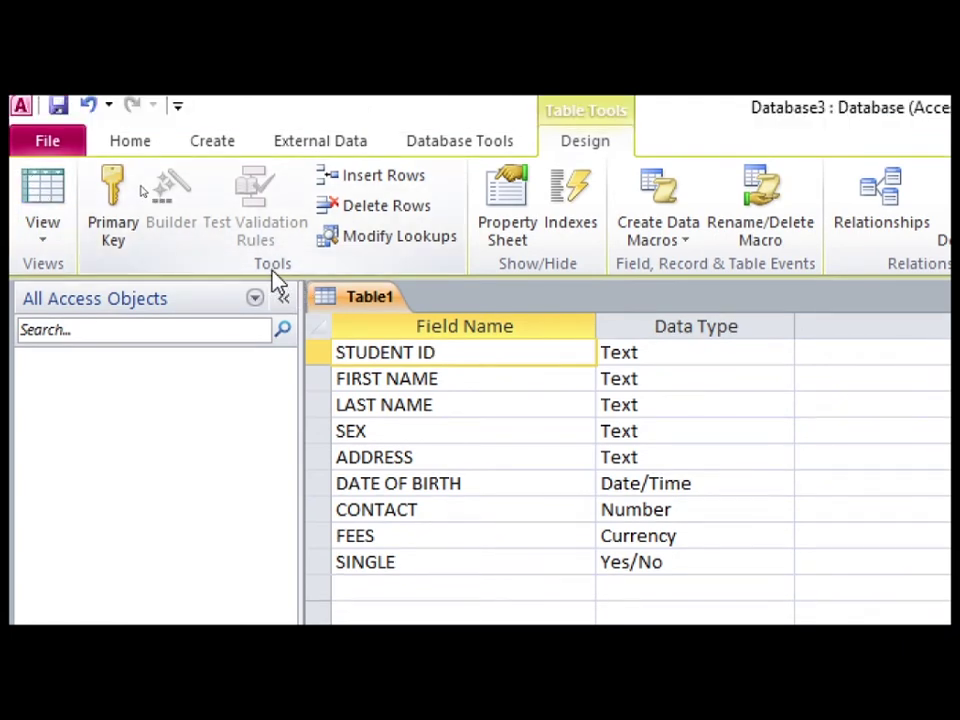
# Set STUDENT ID as the primary key and save the table
pyautogui.click(115, 196)
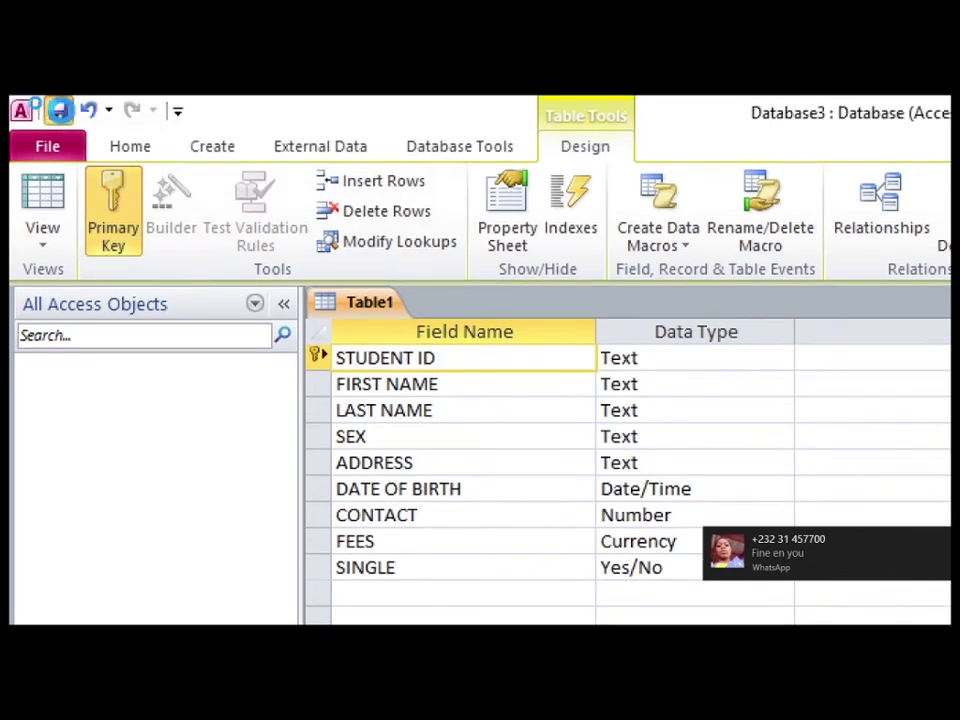
pyautogui.click(59, 110)
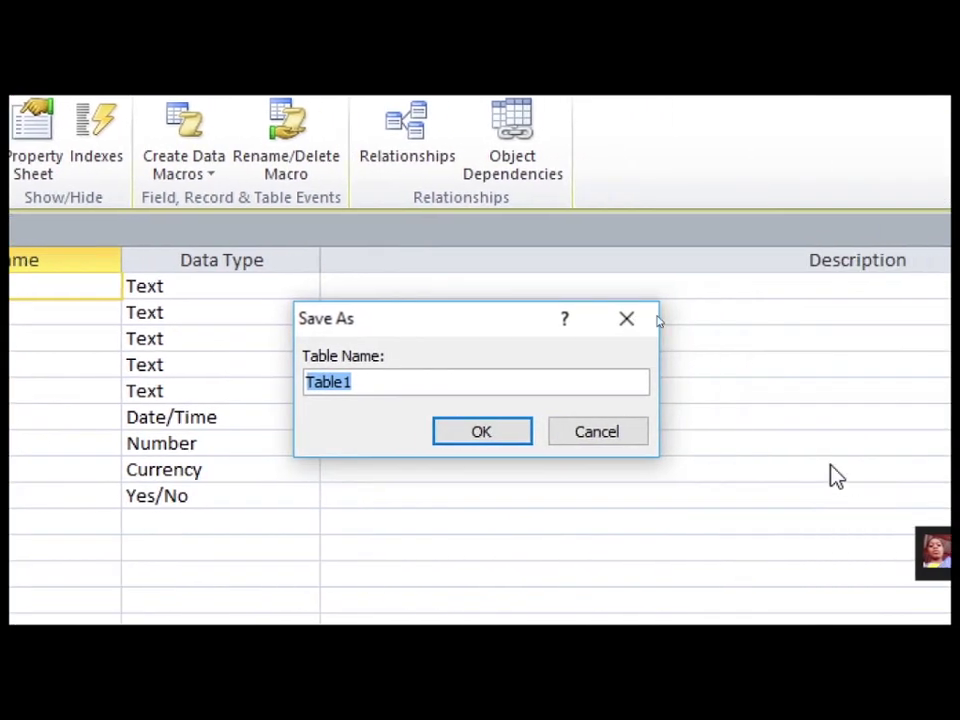
# Enter STUDENT INFO as the table name and confirm the save
pyautogui.write('STUDENT')
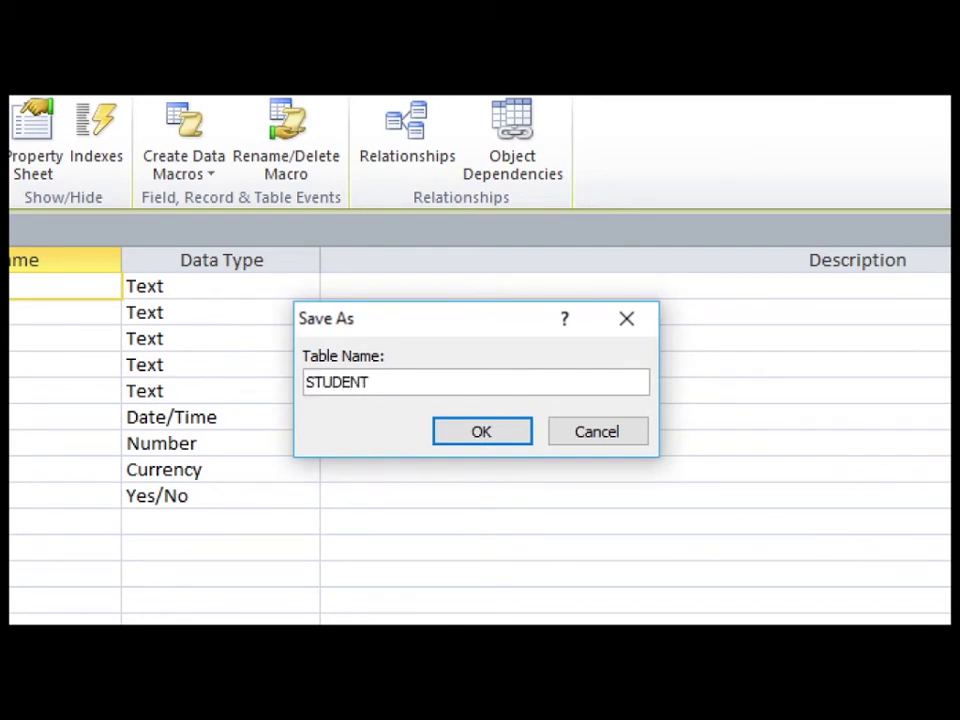
pyautogui.write(' INFO')
pyautogui.click(500, 431)
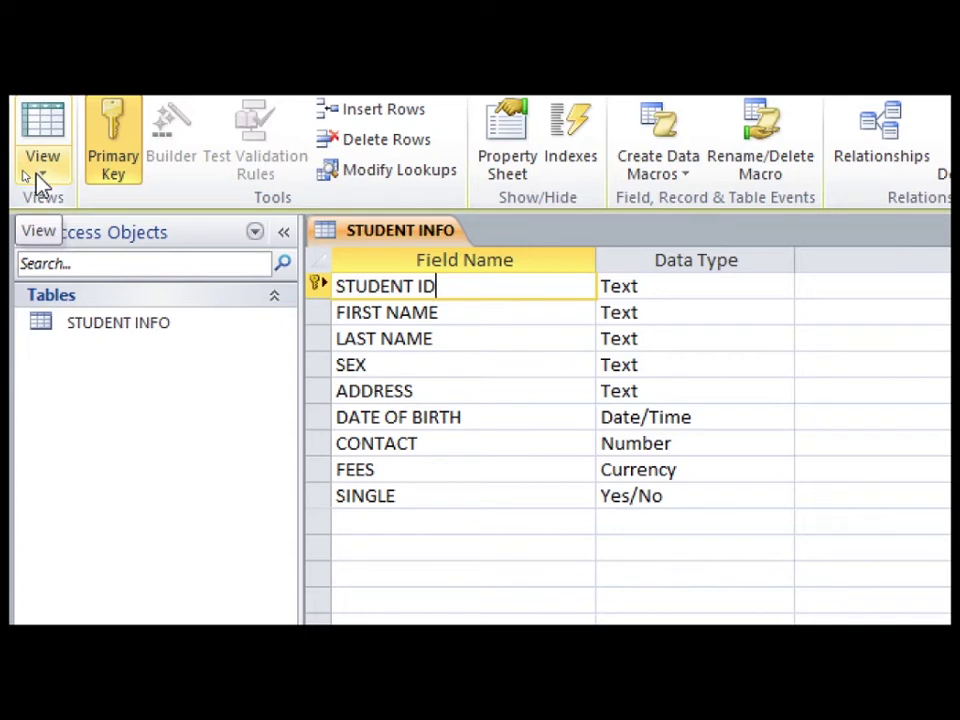
# Switch the STUDENT INFO table to Datasheet View
pyautogui.click(36, 176)
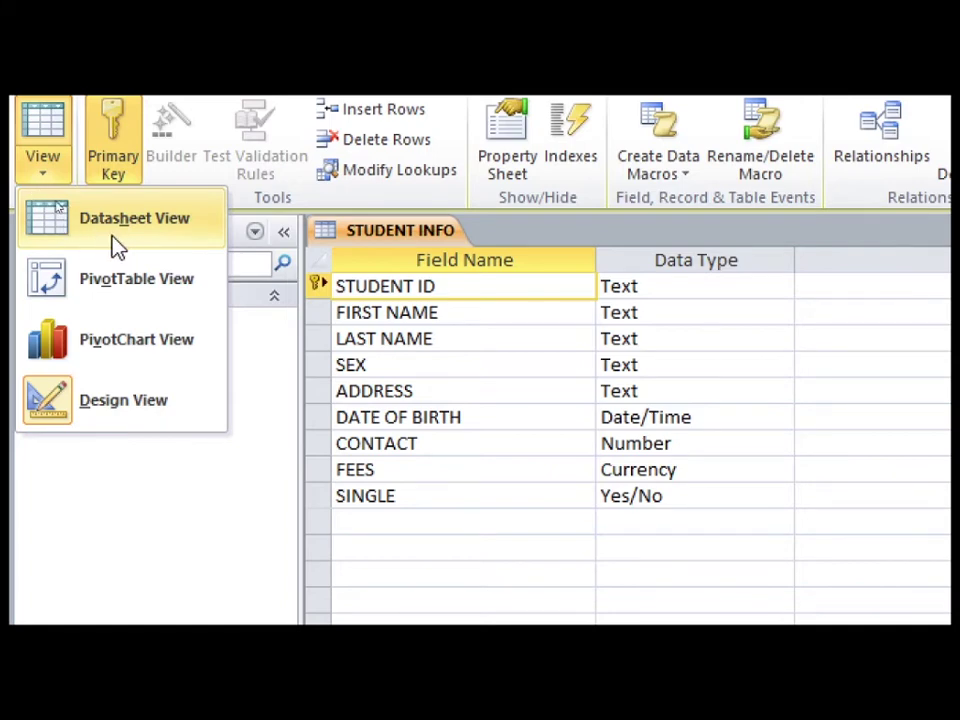
pyautogui.click(54, 236)
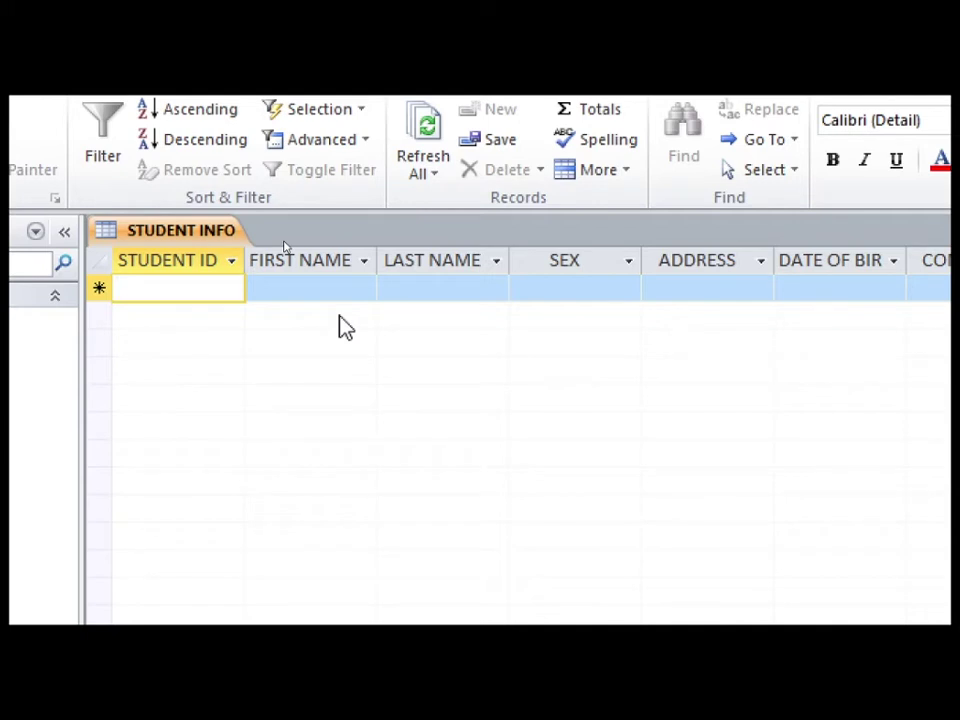
# Enter student ID 111, the student's first and last name, and sex MALE
pyautogui.write('111')
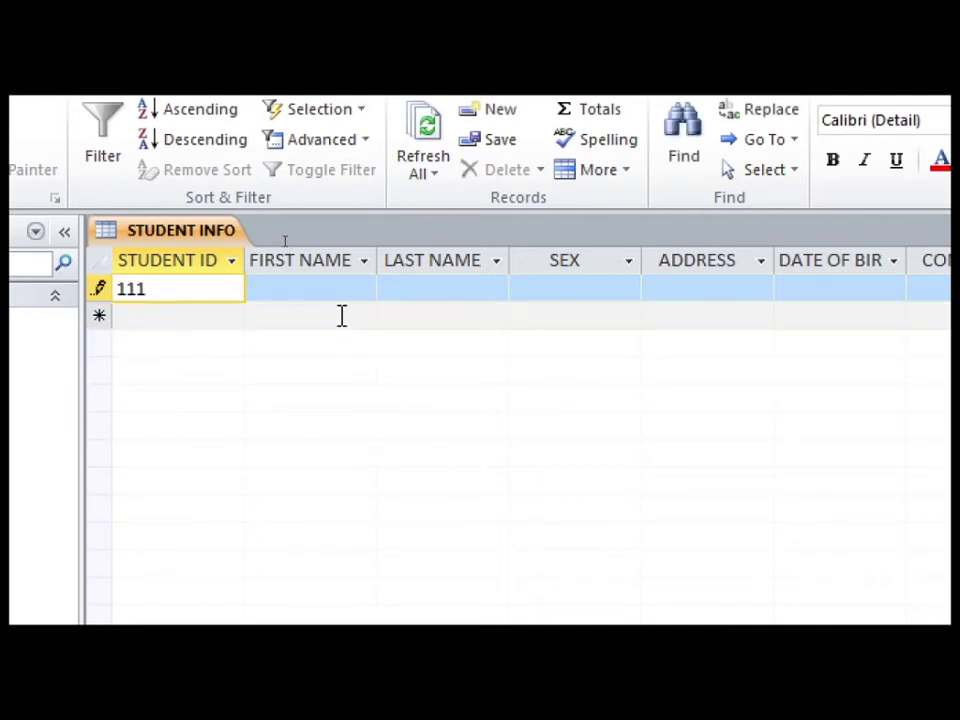
pyautogui.press('Tab')
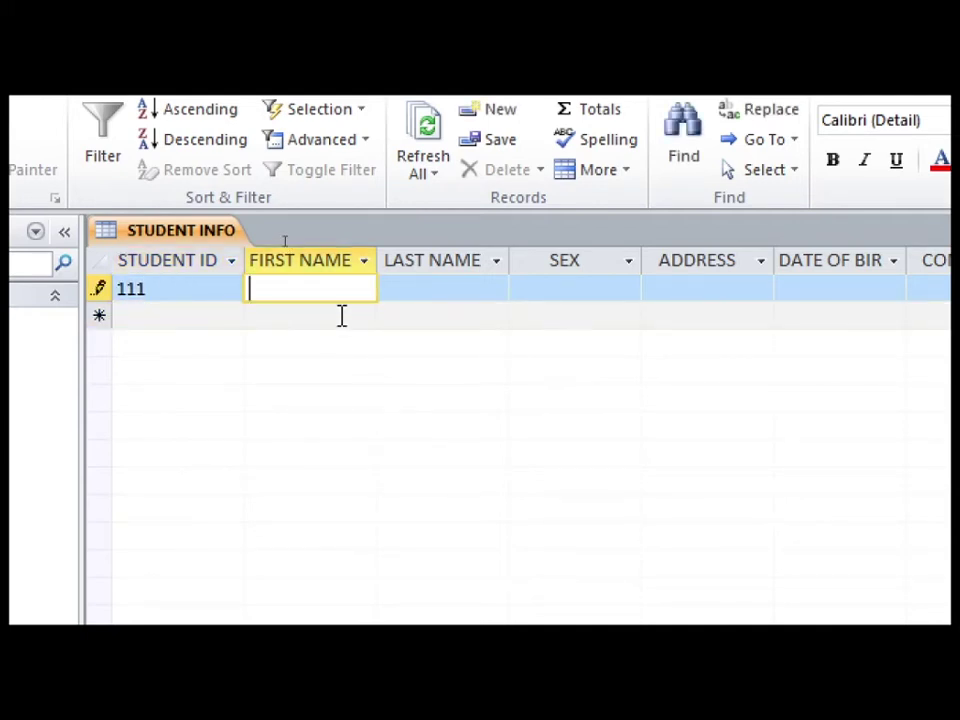
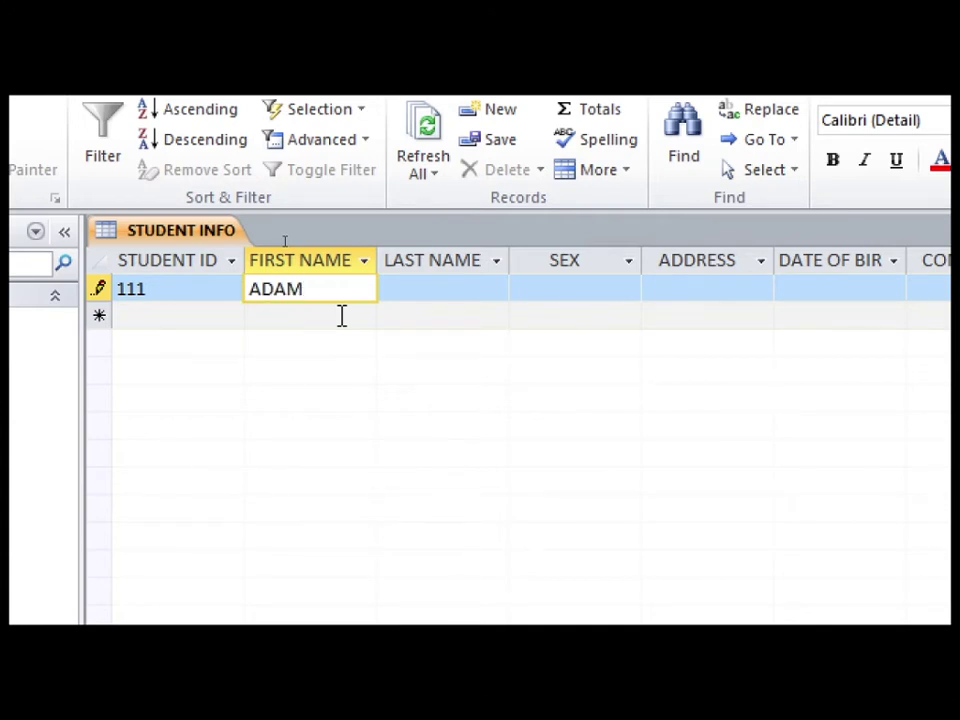
pyautogui.press('Tab')
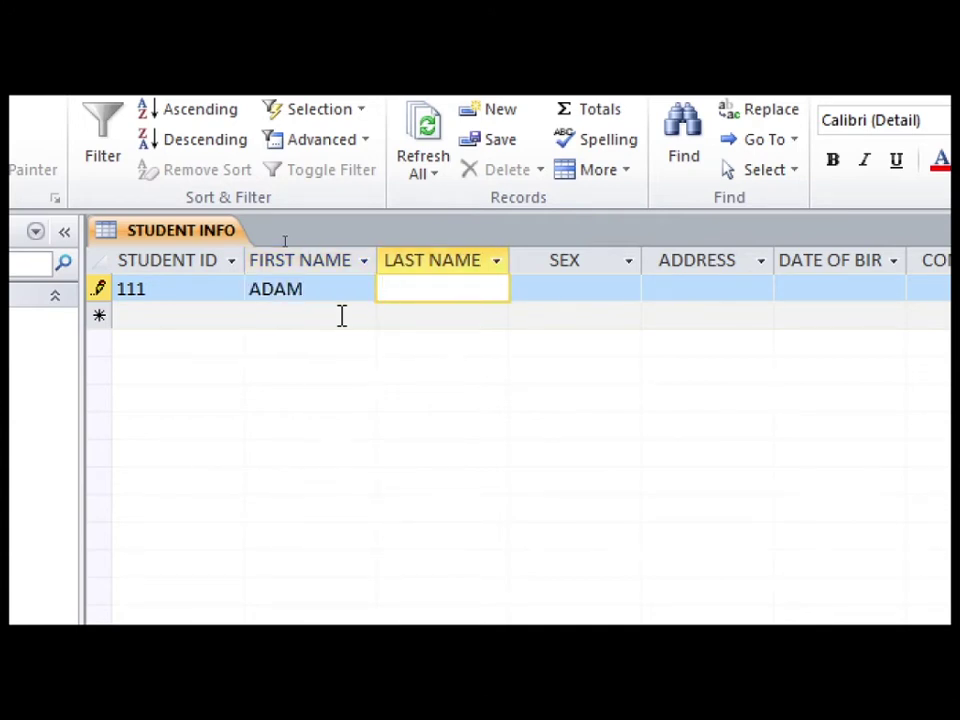
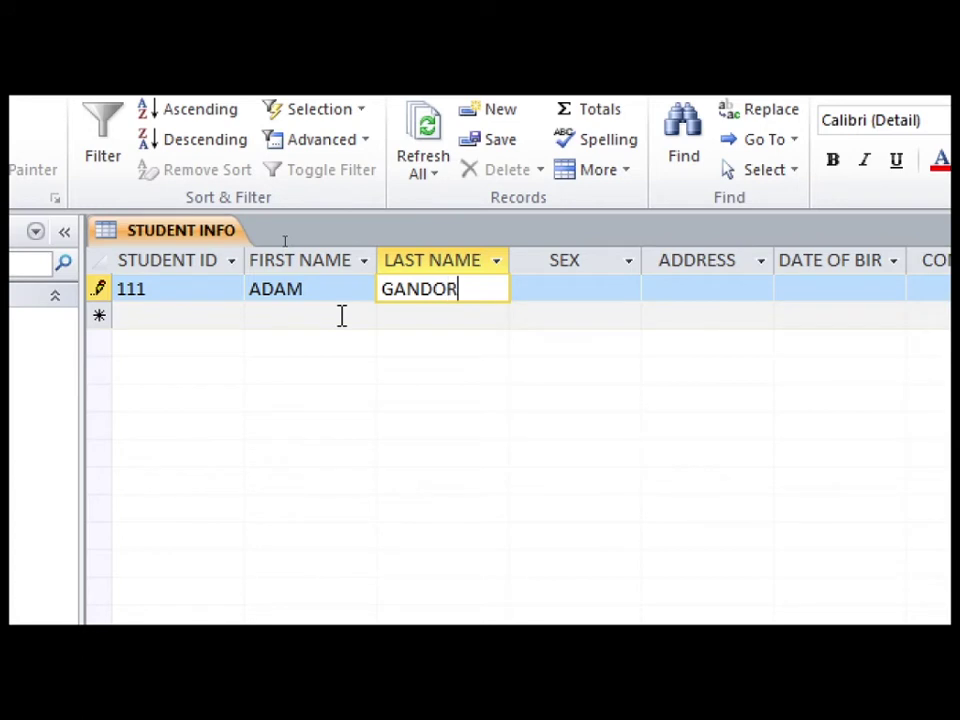
pyautogui.press('Tab')
pyautogui.write('MALE')
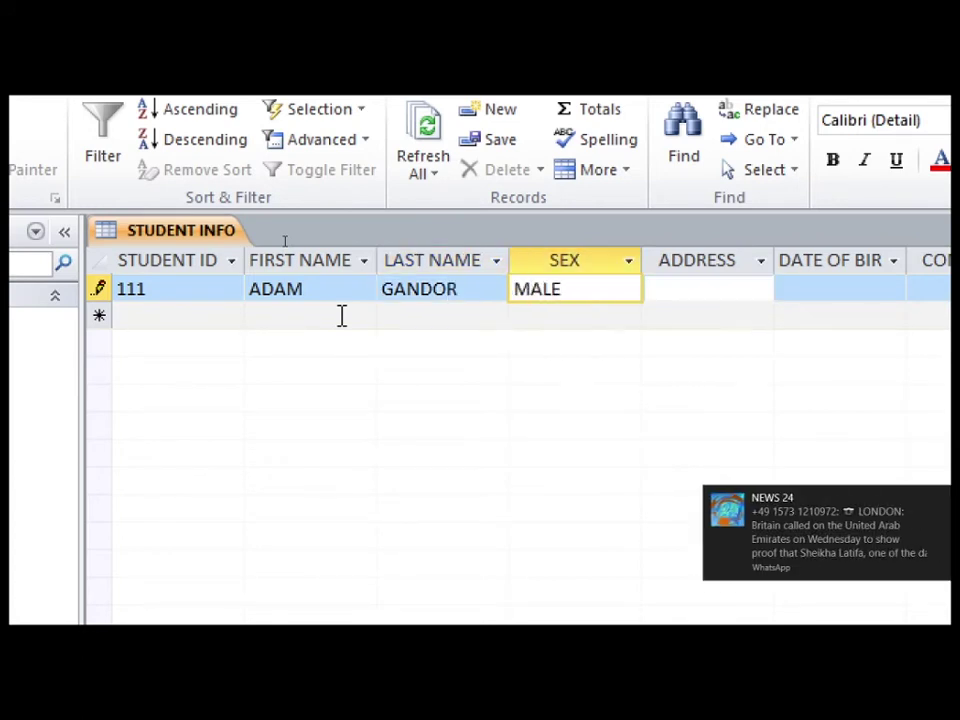
pyautogui.press('Tab')
# Fill in the student's address, birth date 2000/5/01, contact number and fees of 2000
pyautogui.write('A')
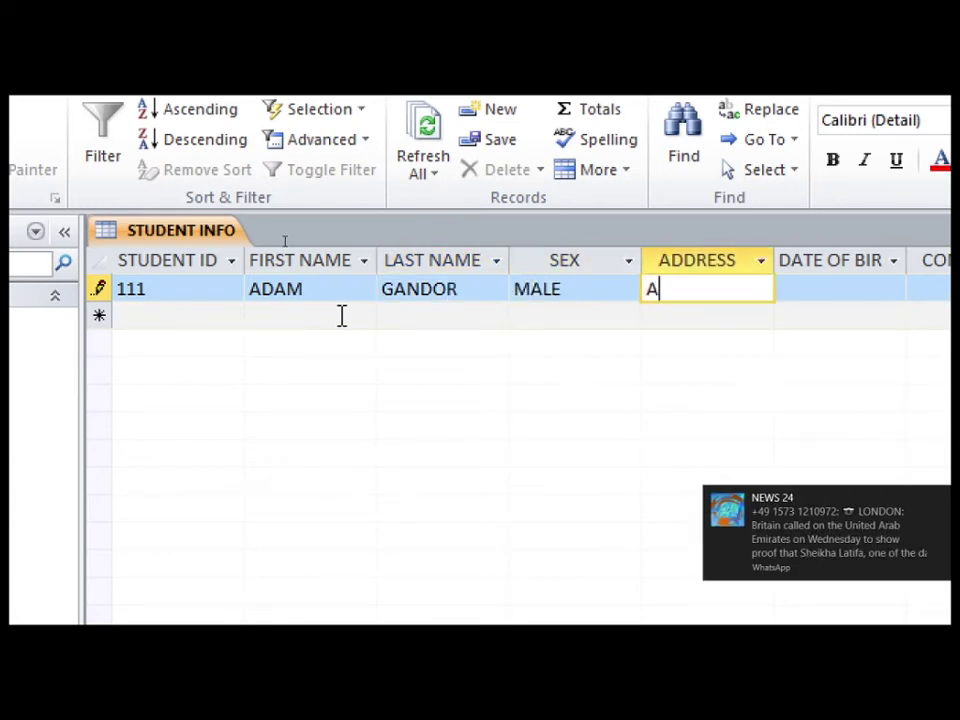
pyautogui.press('BackSpace')
pyautogui.write('GRASSFIELD')
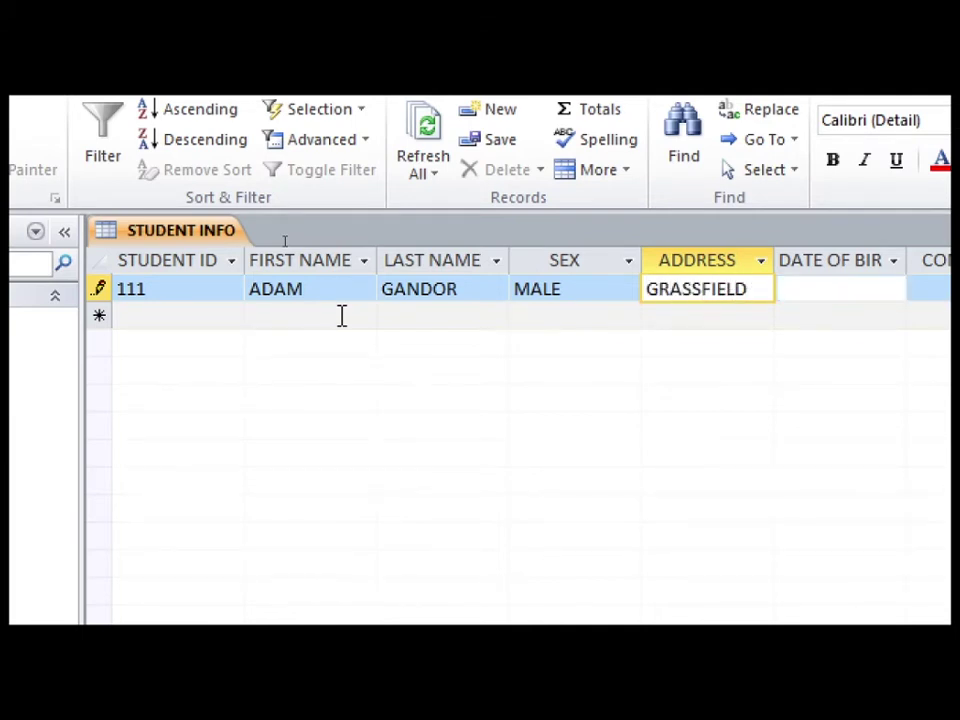
pyautogui.press('Tab')
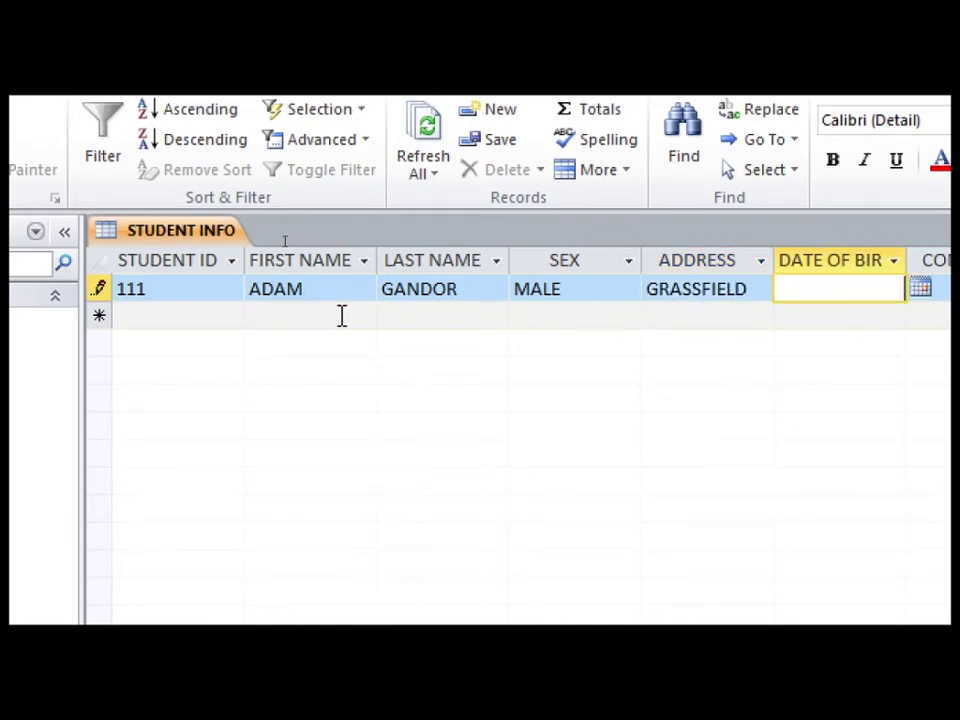
pyautogui.write('2000/5/')
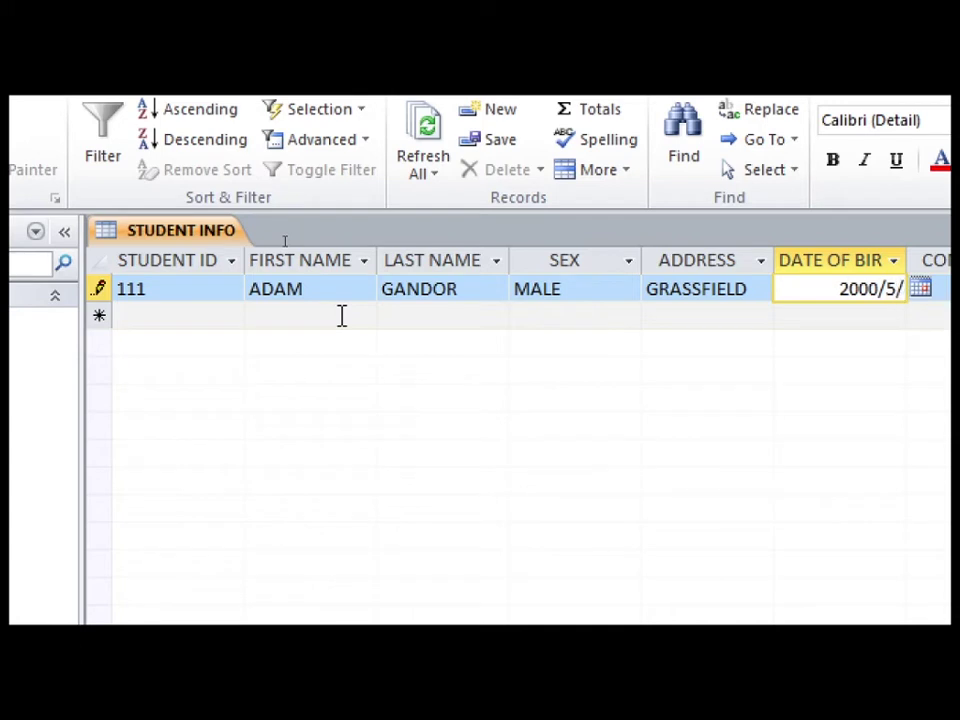
pyautogui.write('01')
pyautogui.press('Tab')
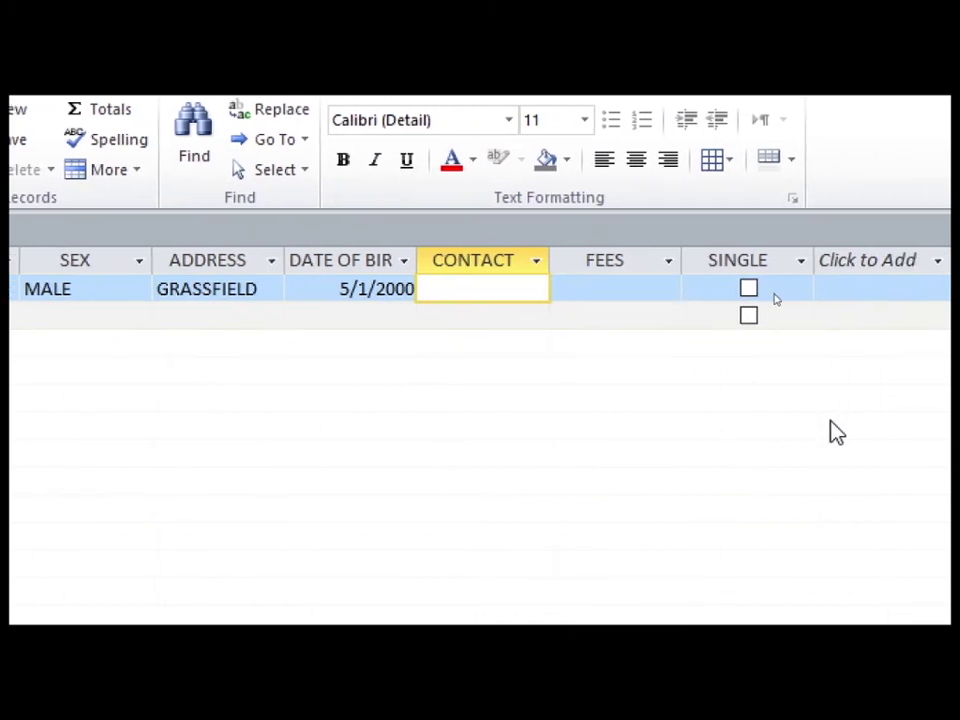
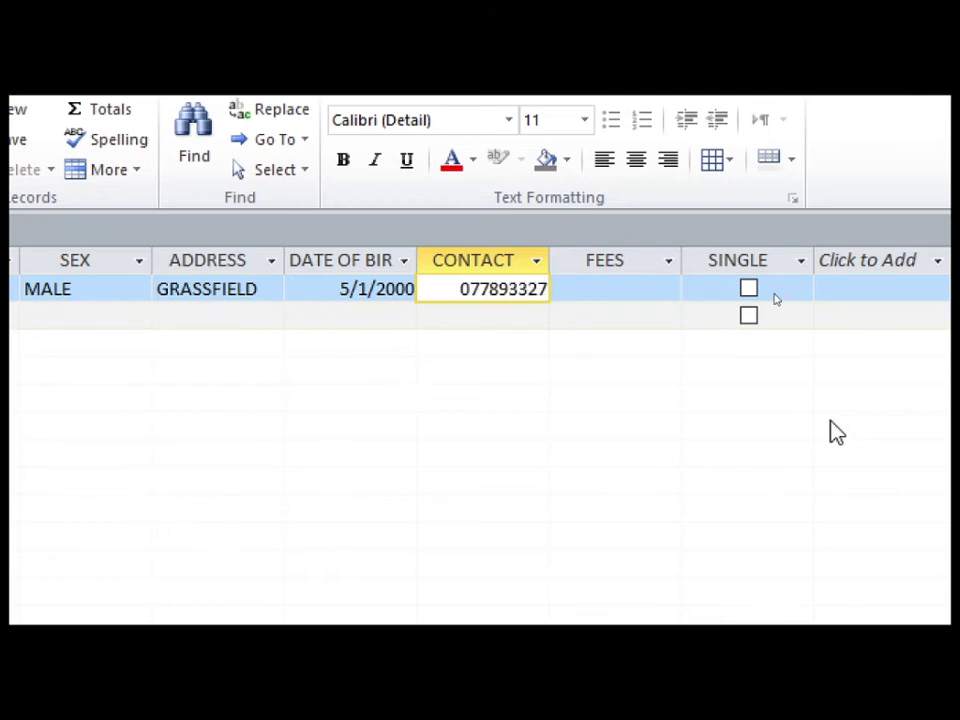
pyautogui.press('Tab')
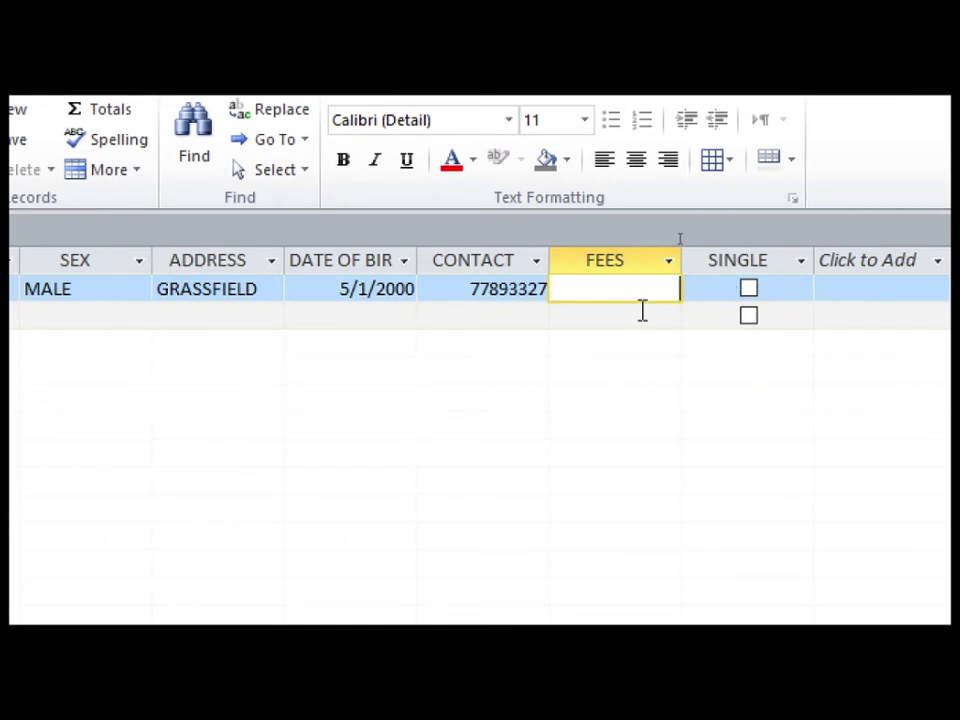
pyautogui.write('2000')
# Commit the 2000 fee, tick SINGLE, and go back to the start of the contact number
pyautogui.press('Tab')
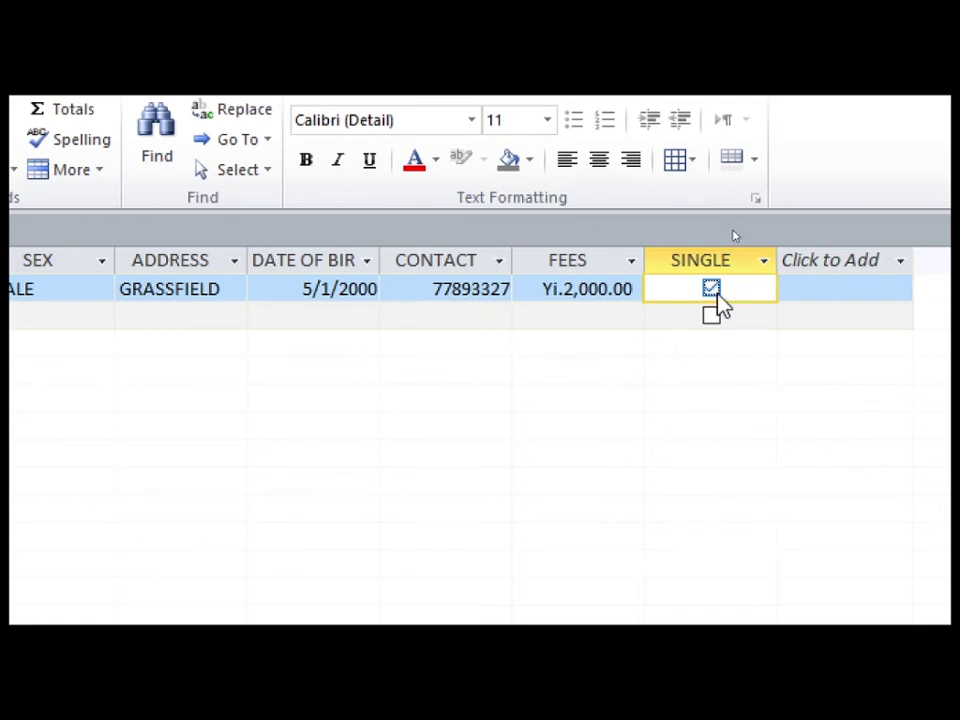
pyautogui.click(454, 292)
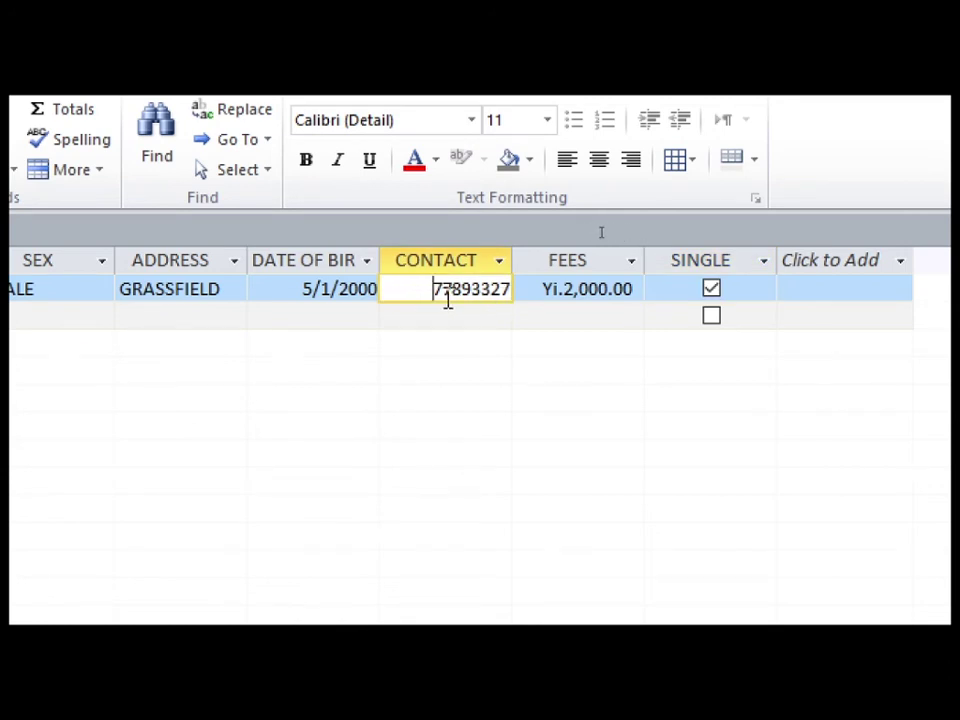
pyautogui.click(440, 291)
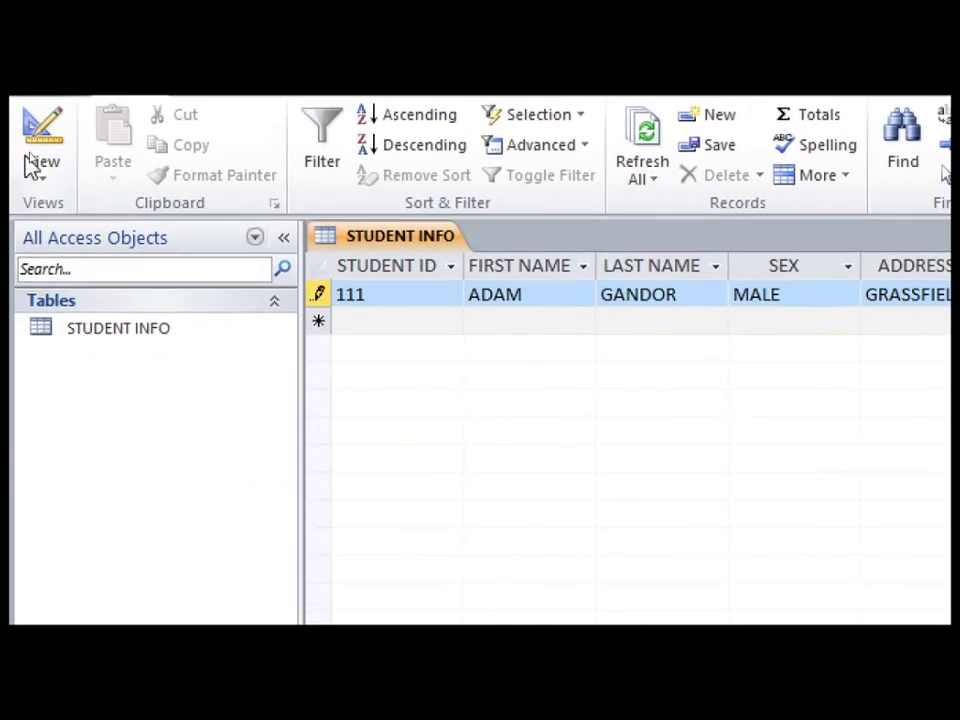
# Change the CONTACT field's data type to Text in Design View
pyautogui.click(45, 140)
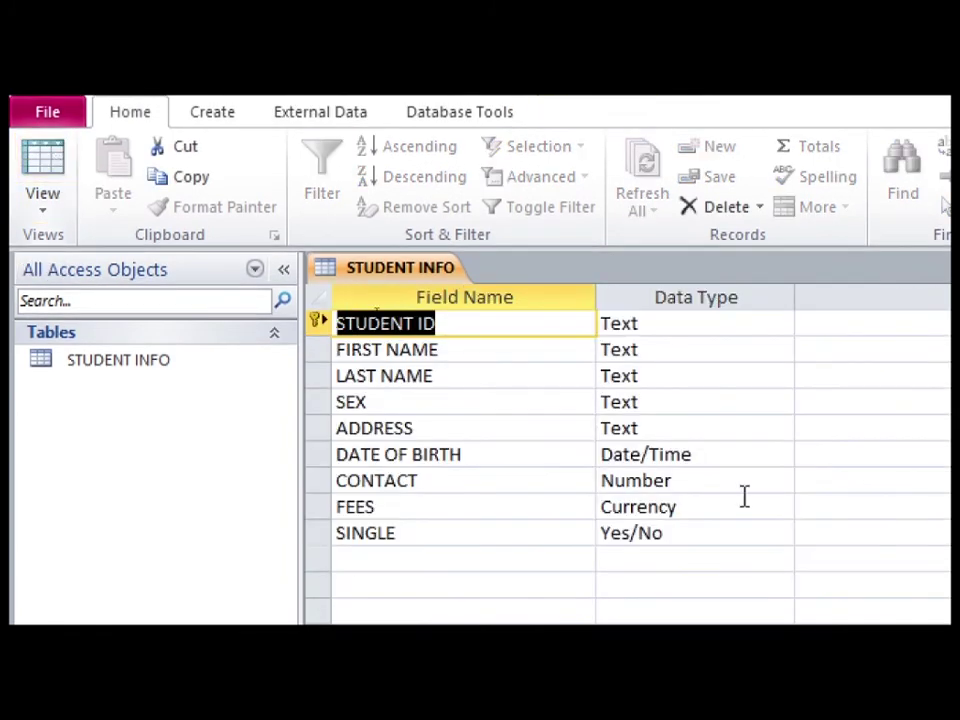
pyautogui.click(607, 480)
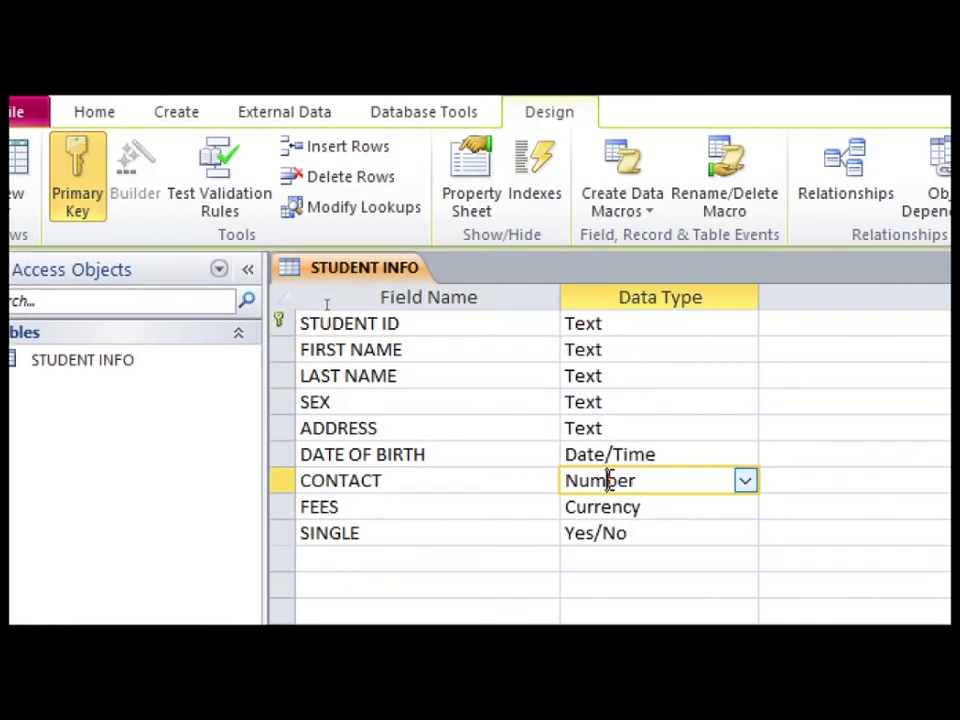
pyautogui.click(746, 482)
pyautogui.click(741, 508)
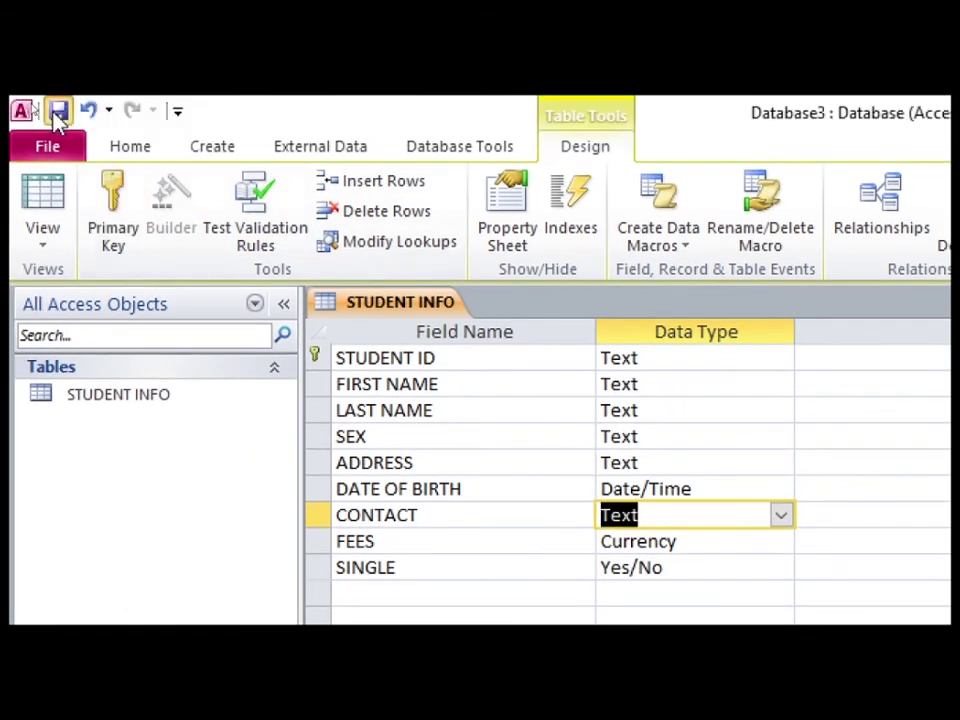
pyautogui.click(55, 205)
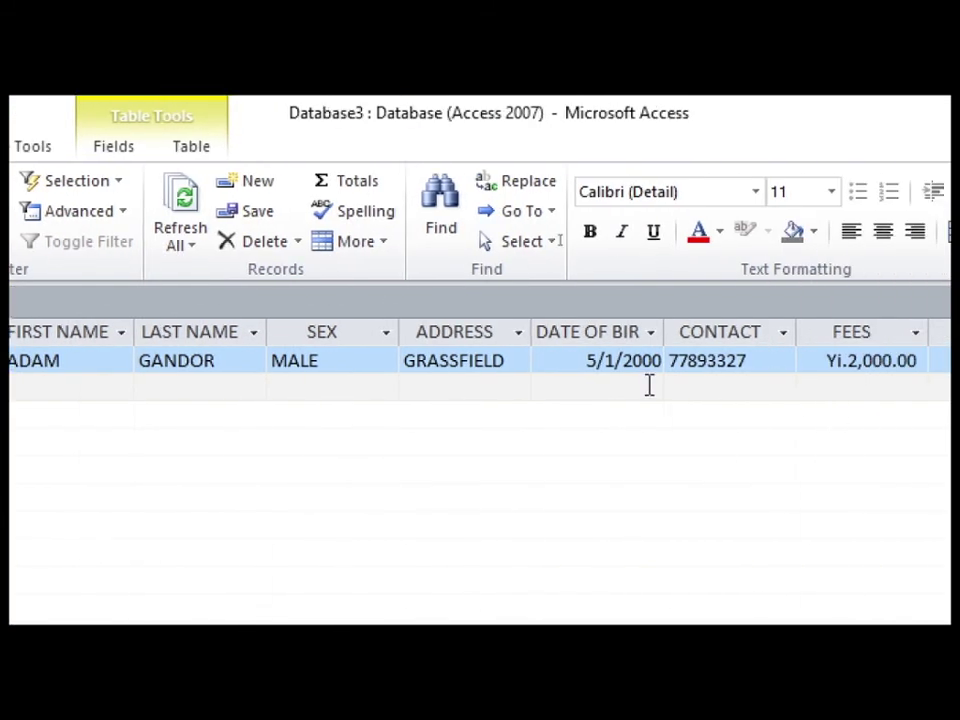
# Add the missing leading 0 to the first student's contact number
pyautogui.click(671, 364)
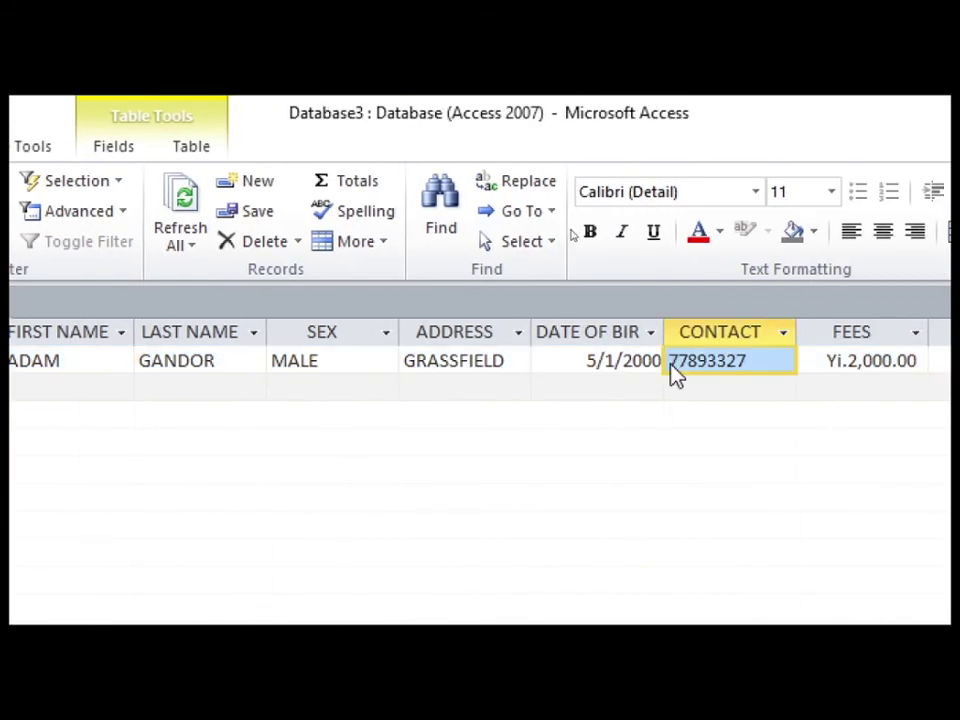
pyautogui.press('Tab')
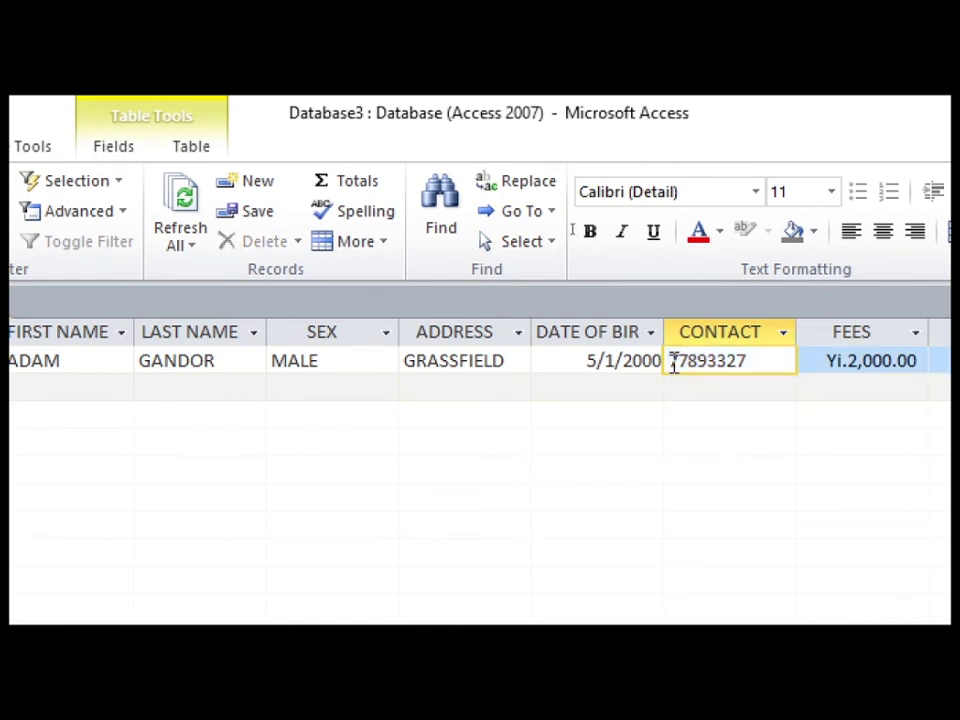
pyautogui.click(671, 364)
pyautogui.write('0')
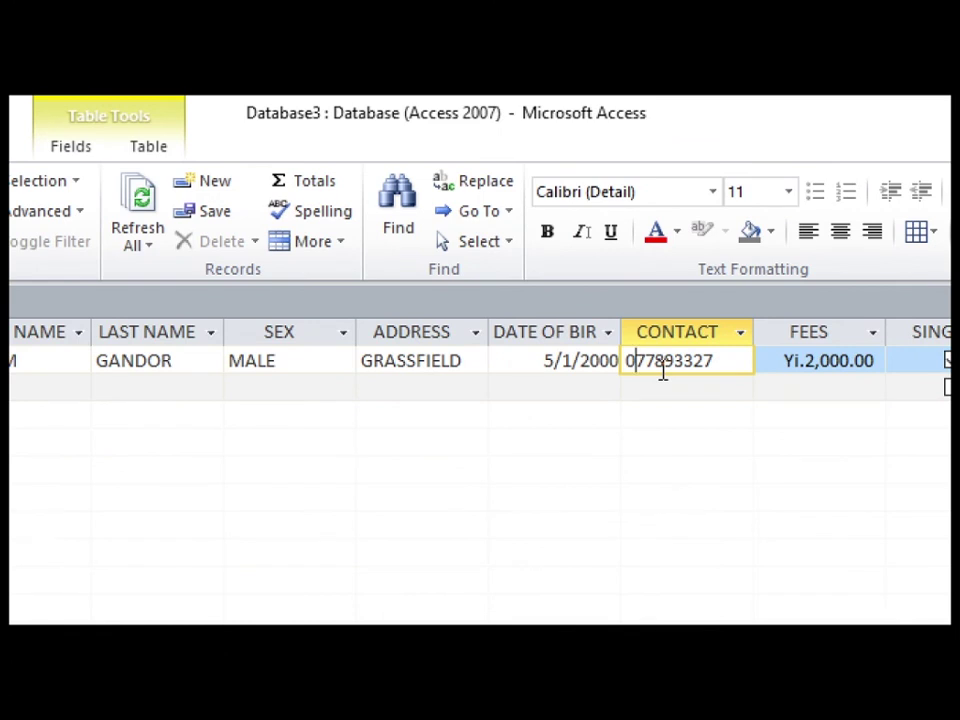
pyautogui.press('Tab')
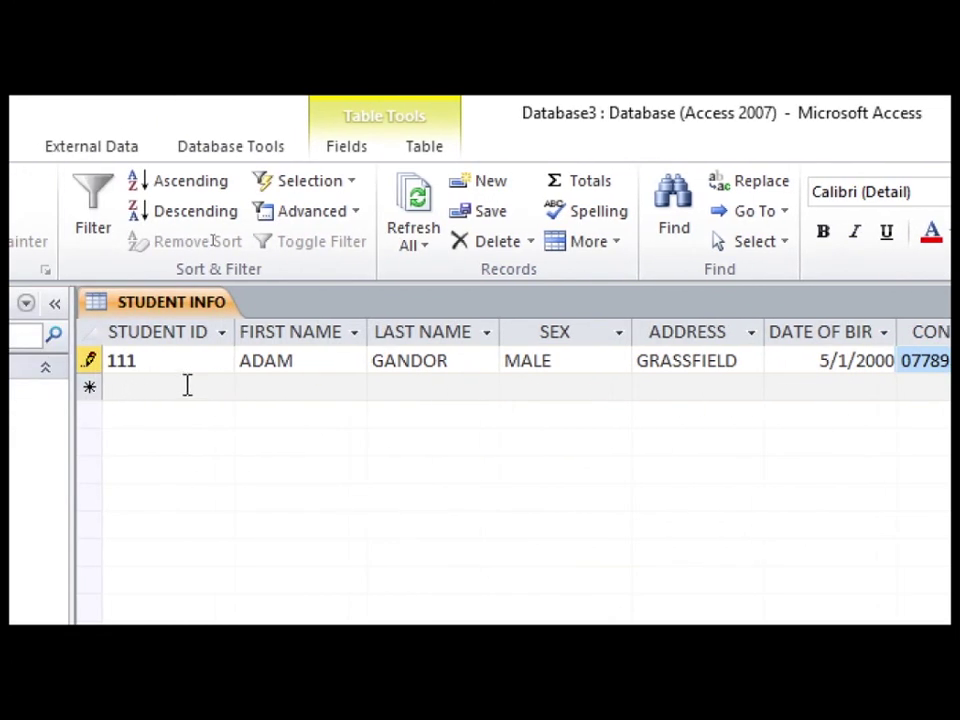
# Enter student ID 222 in a new record, then close the STUDENT INFO table
pyautogui.click(187, 386)
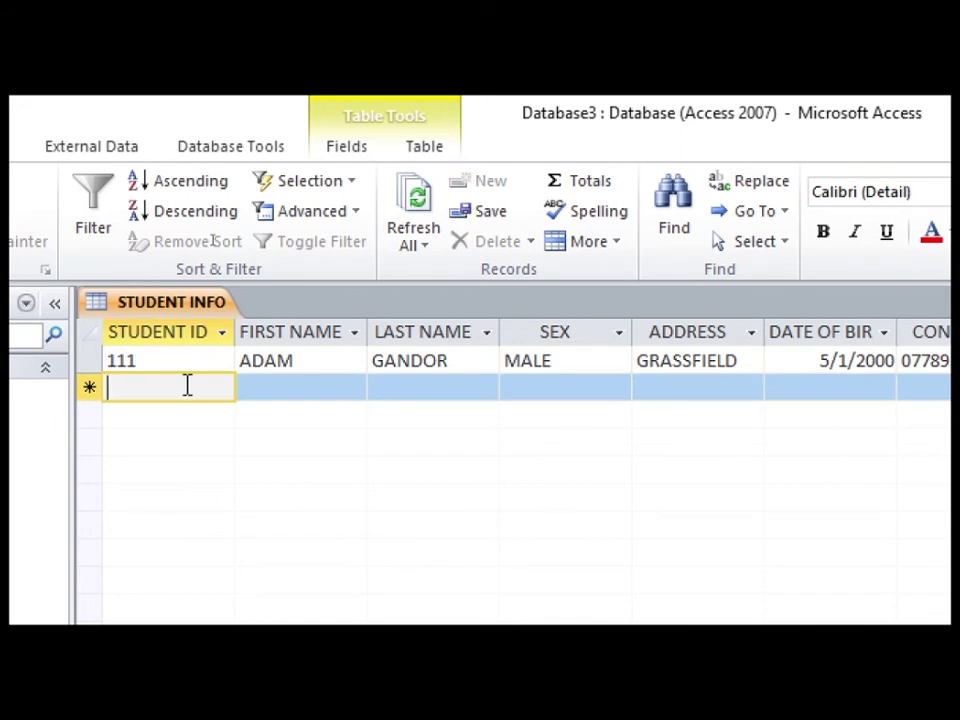
pyautogui.write('22')
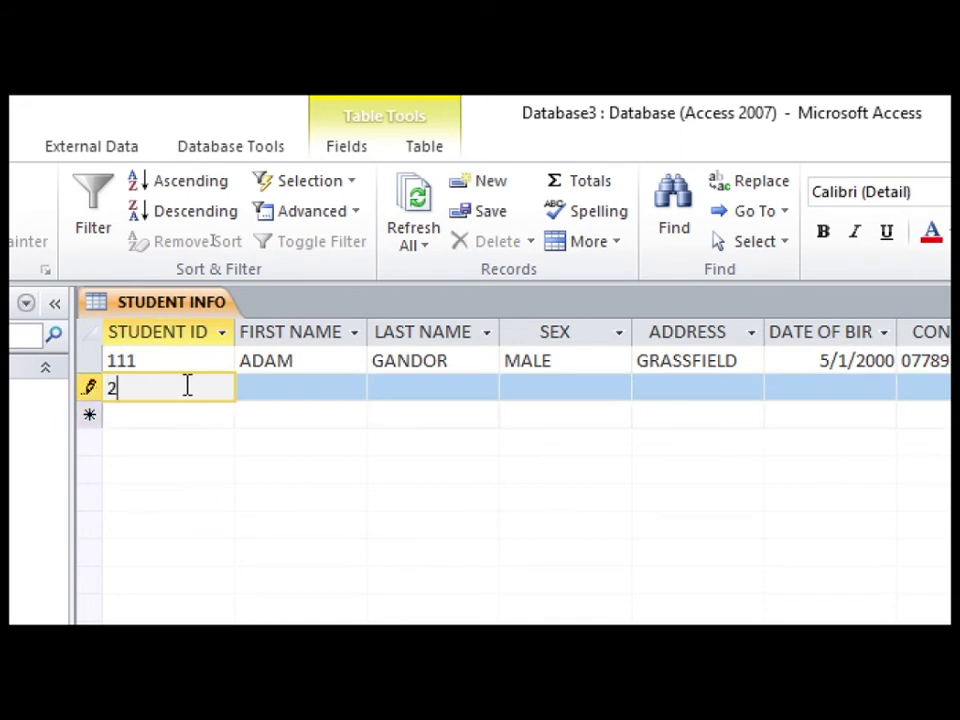
pyautogui.write('2')
pyautogui.press('Tab')
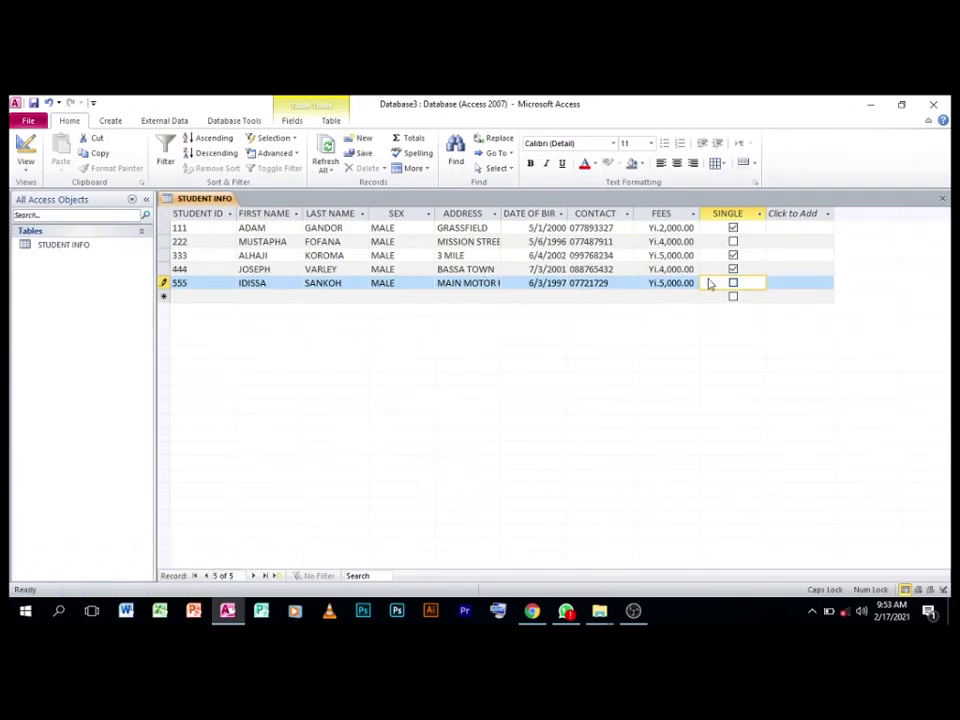
pyautogui.click(942, 199)
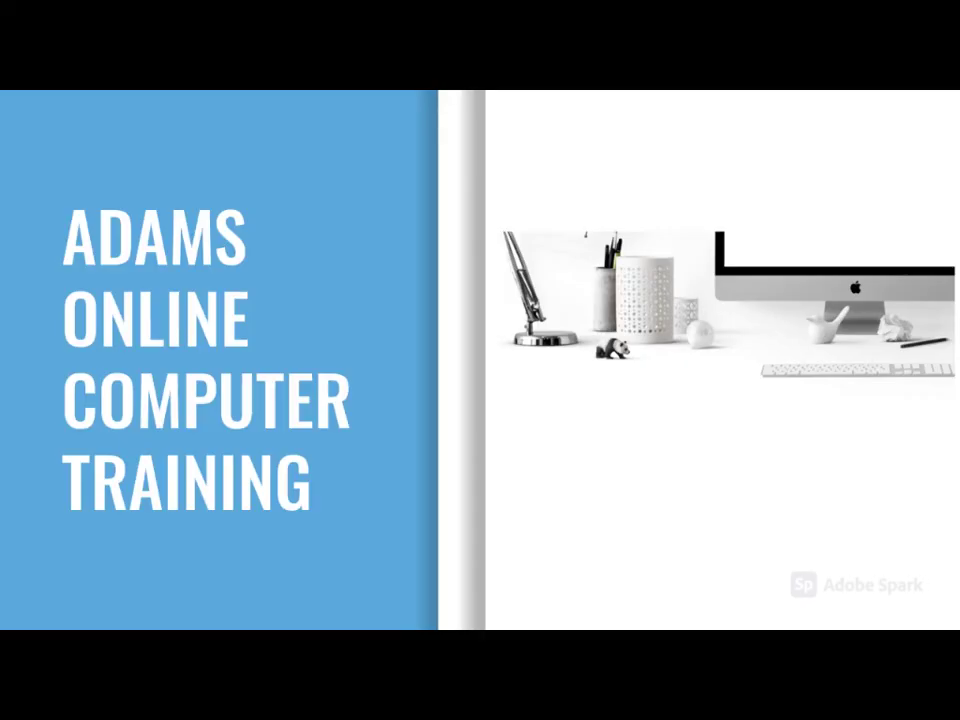